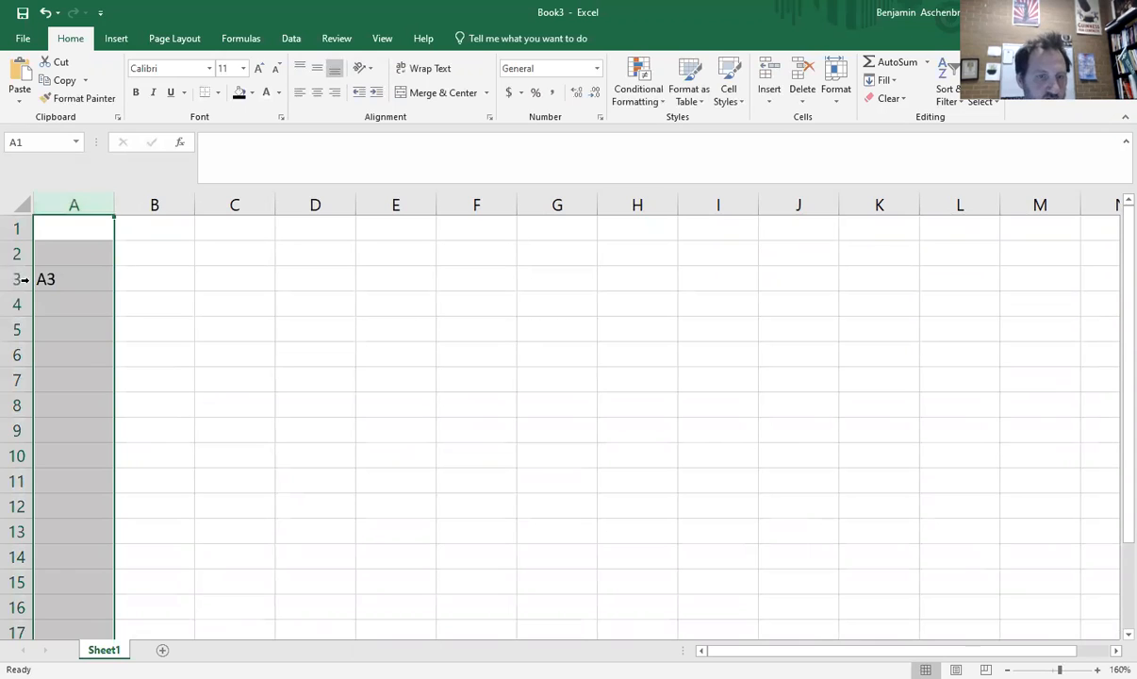
Enter the years 2010, 2011 and 2012 from B4 downward and extend the series to 2018 in B12
click(182, 302)
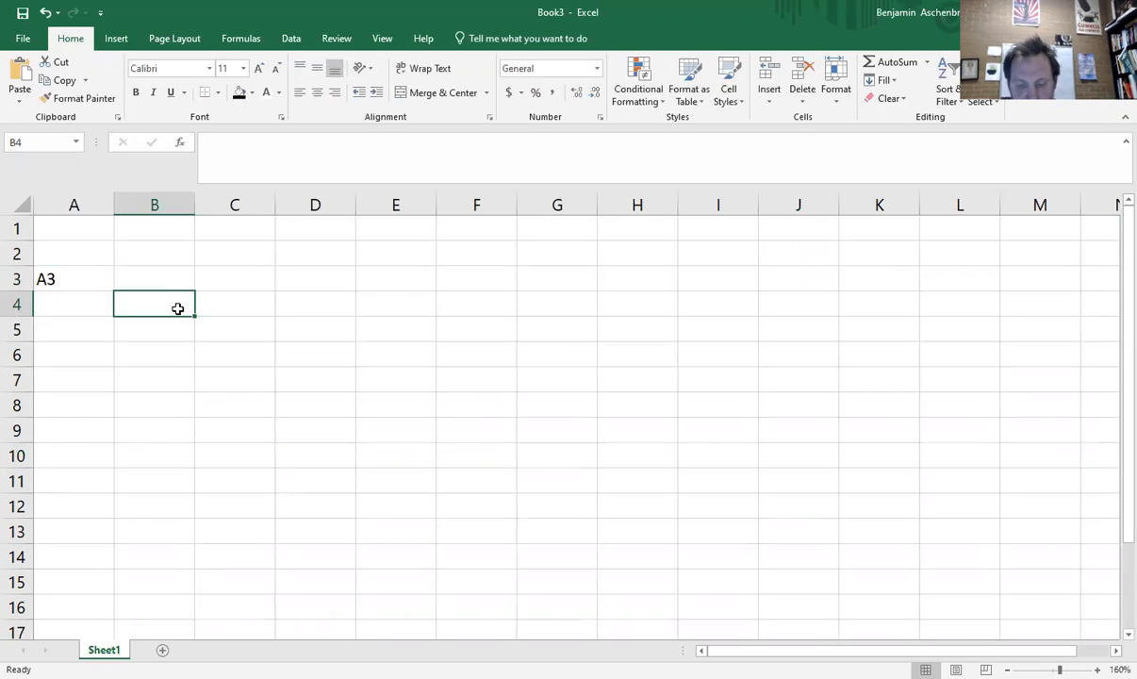
text(2)
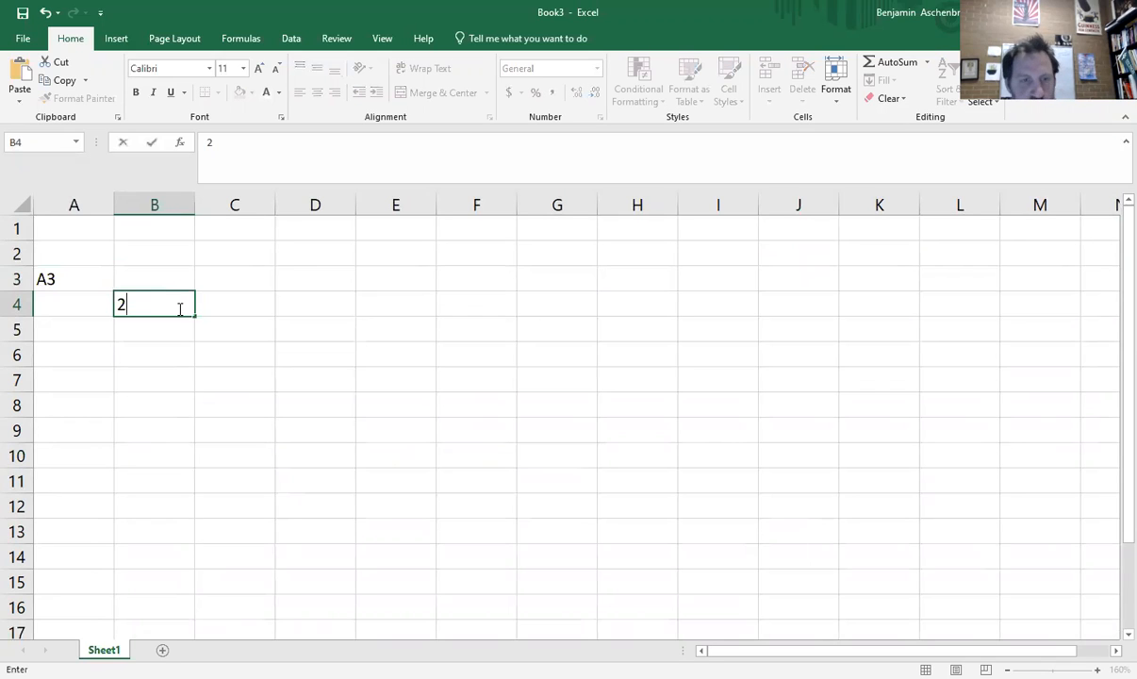
text(010)
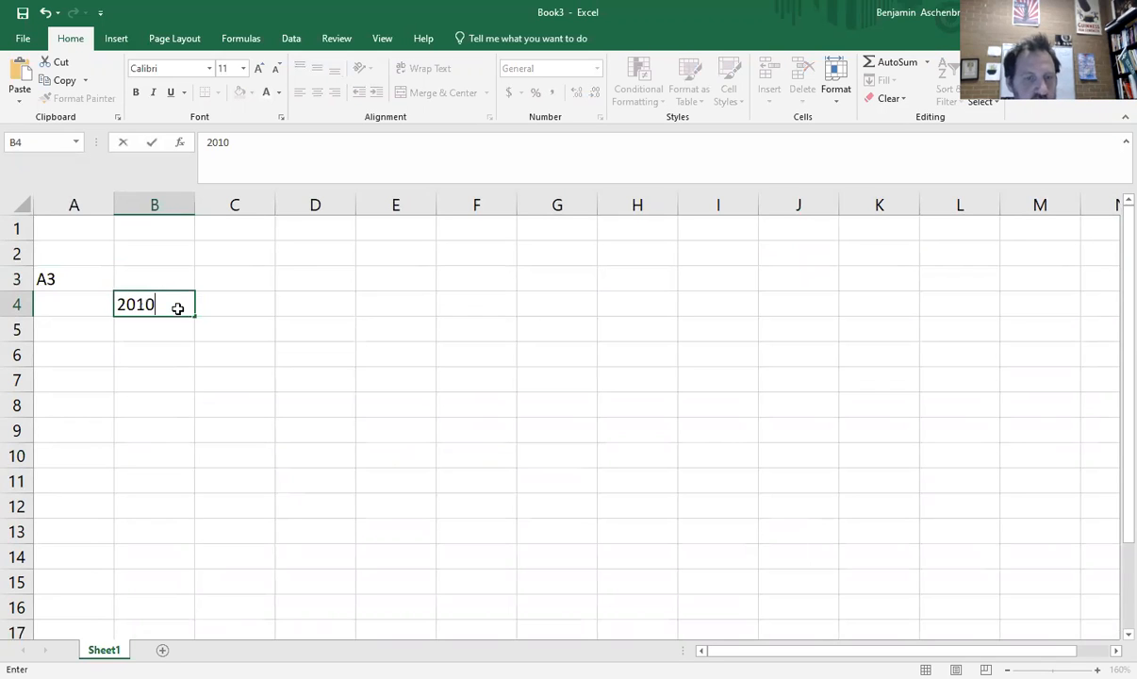
key(Return)
text(2011)
key(Return)
text(2012)
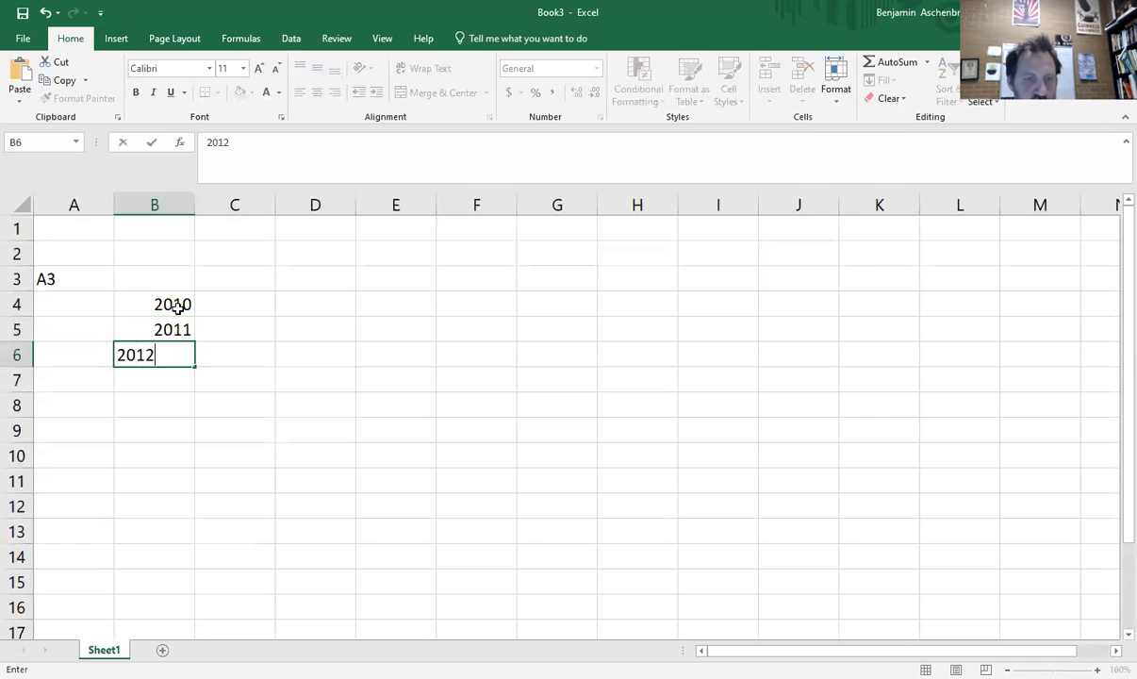
key(Return)
drag(177, 308, 192, 366)
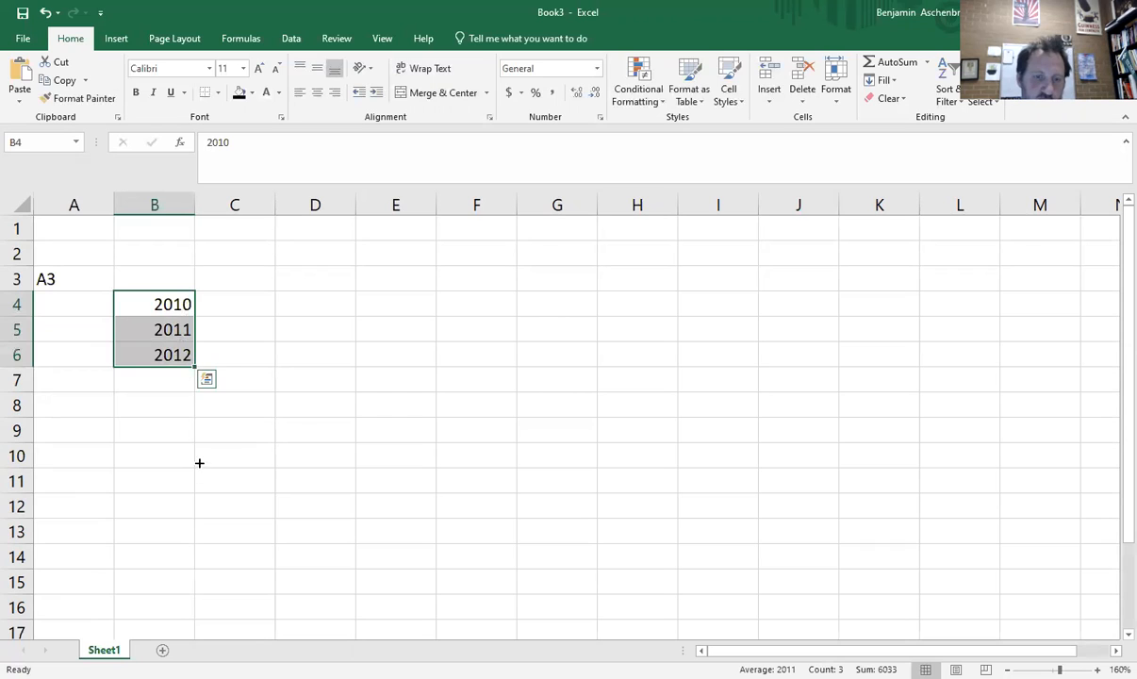
drag(199, 470, 199, 509)
Add the column headings Year in B3 and Hotdog Sales in C3
click(254, 298)
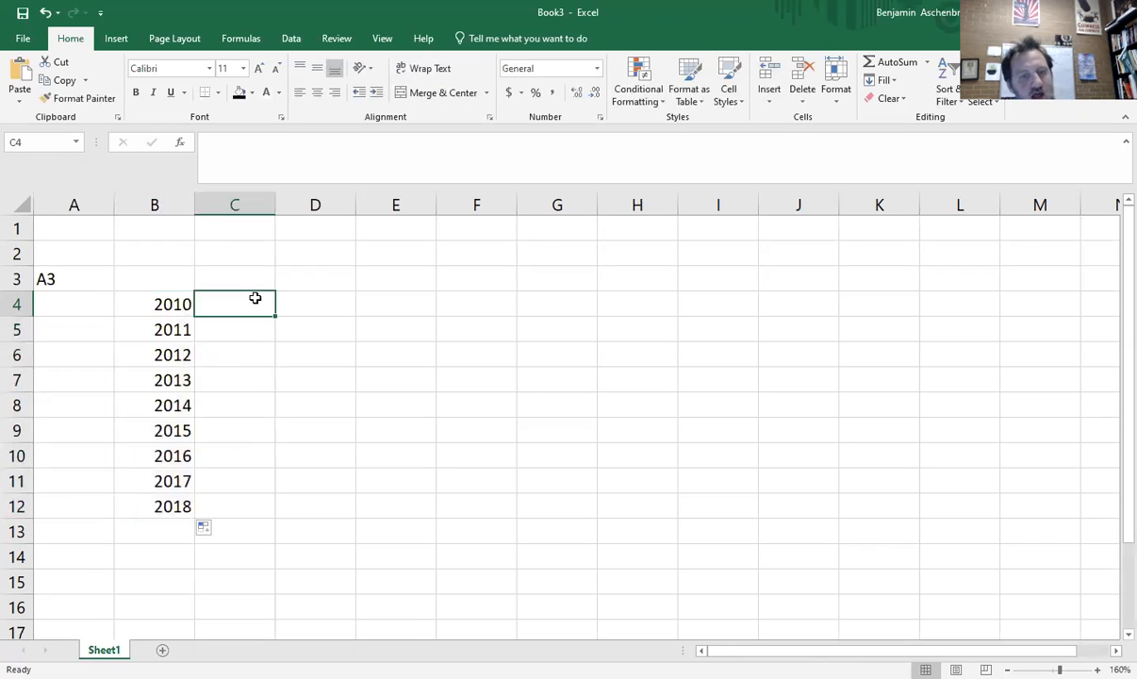
key(Up)
key(Left)
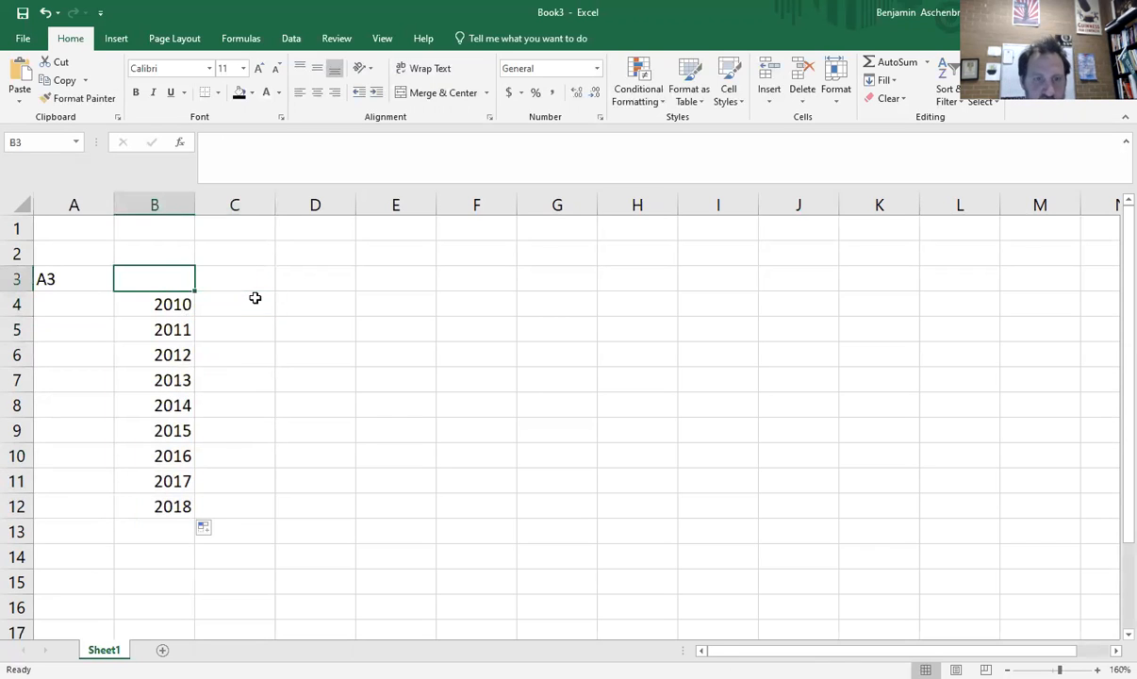
text(Year)
key(Tab)
text(Ho)
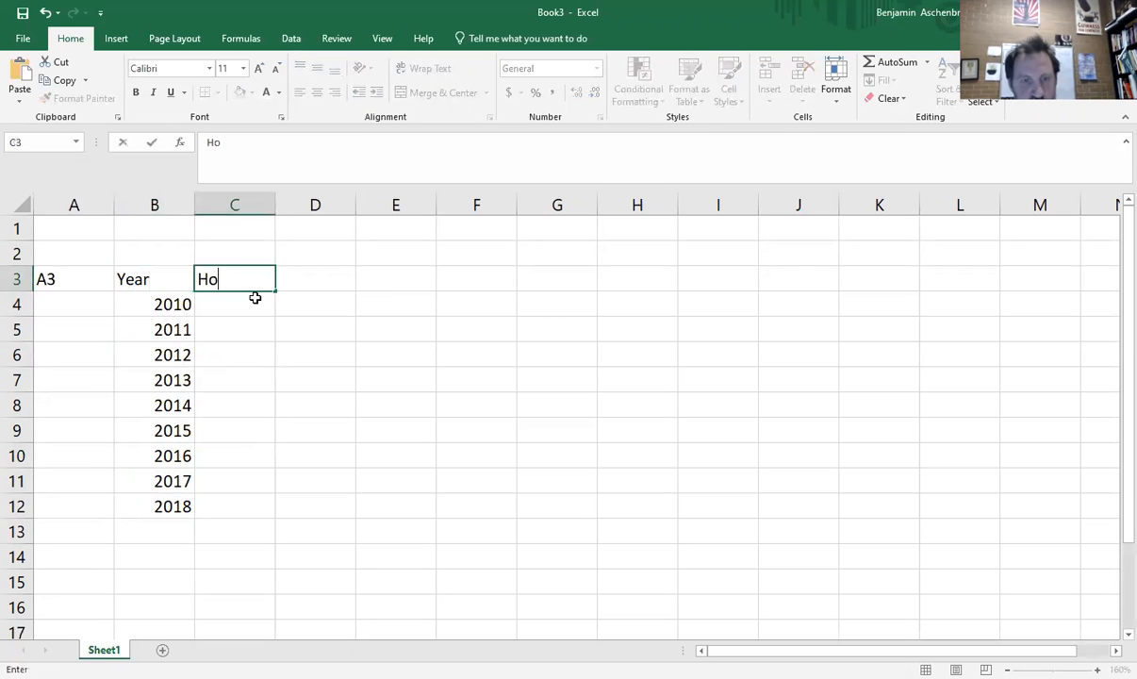
text(tdog Sales)
key(Return)
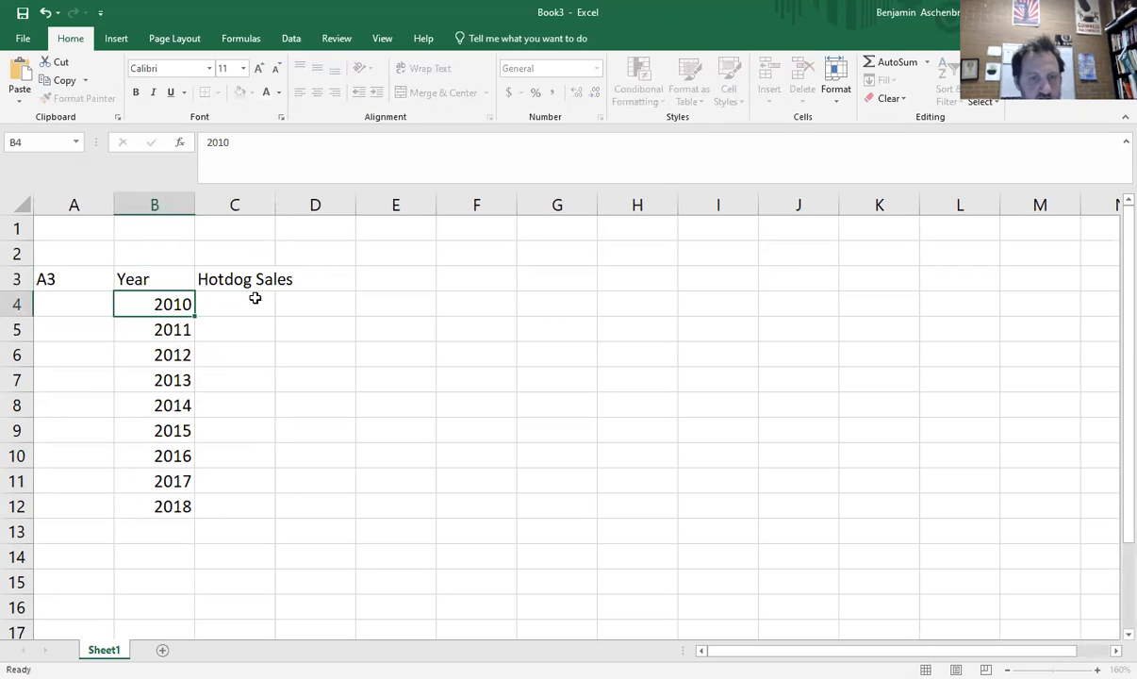
Enter the hotdog sales 1589, 1479, 1348, 1295, 1145, 1089, 965, 875 and 723 in C4 through C12
click(255, 298)
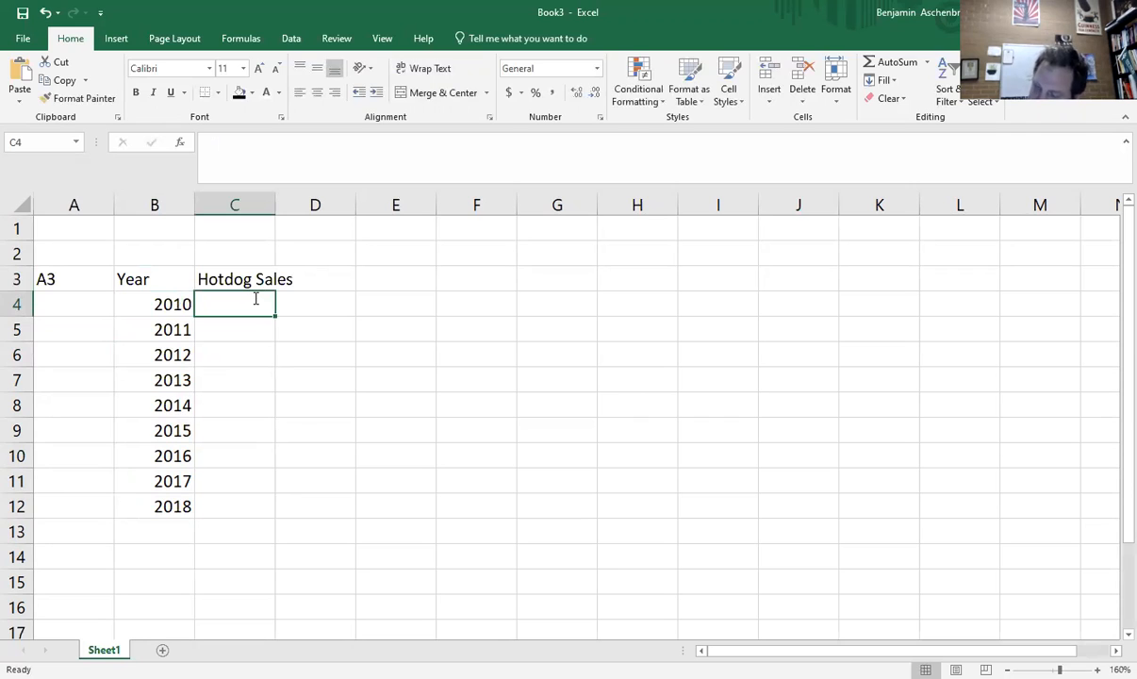
text(1589)
key(Return)
text(1479)
key(Return)
text(1348)
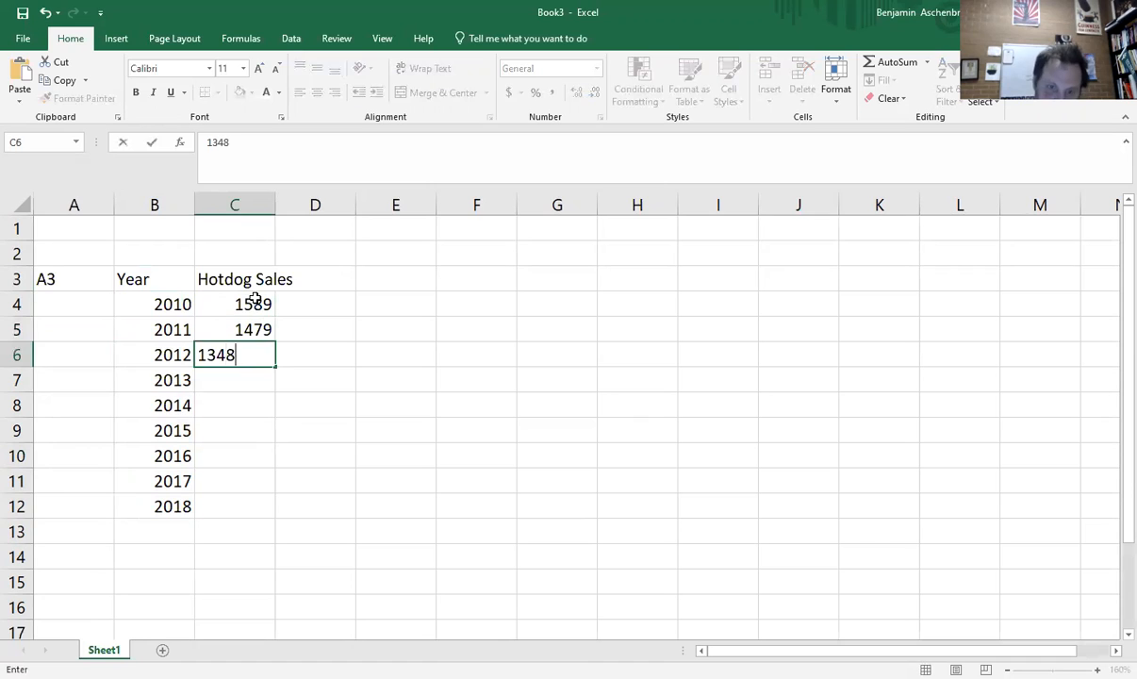
key(Return)
text(1295)
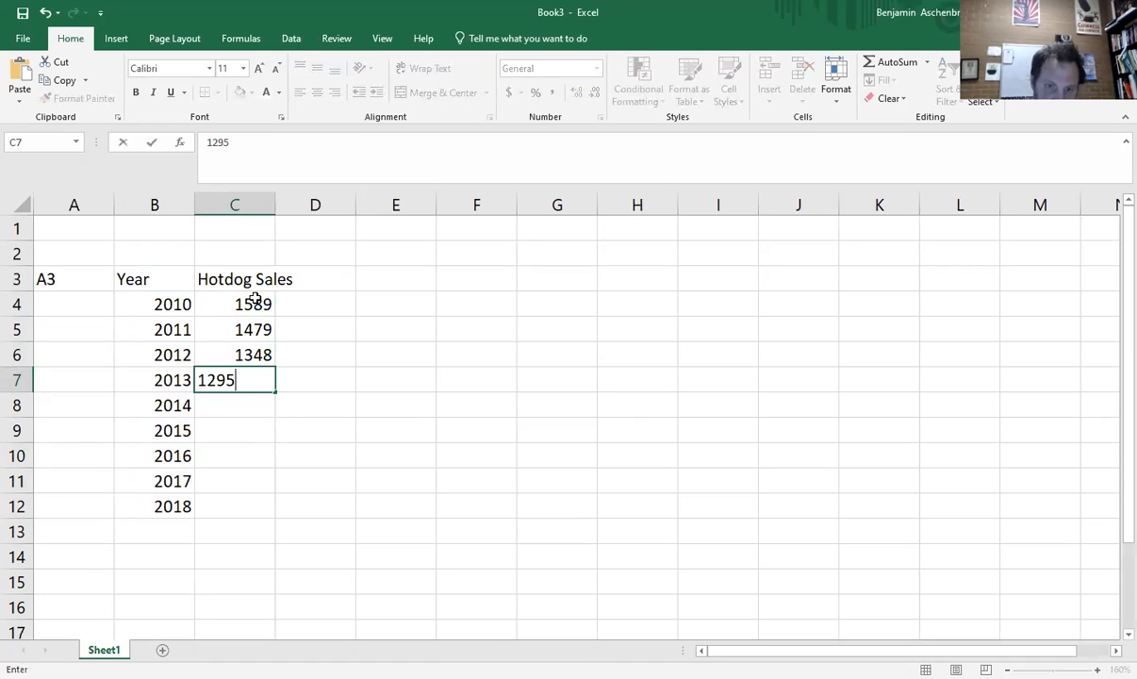
key(Return)
text(1145)
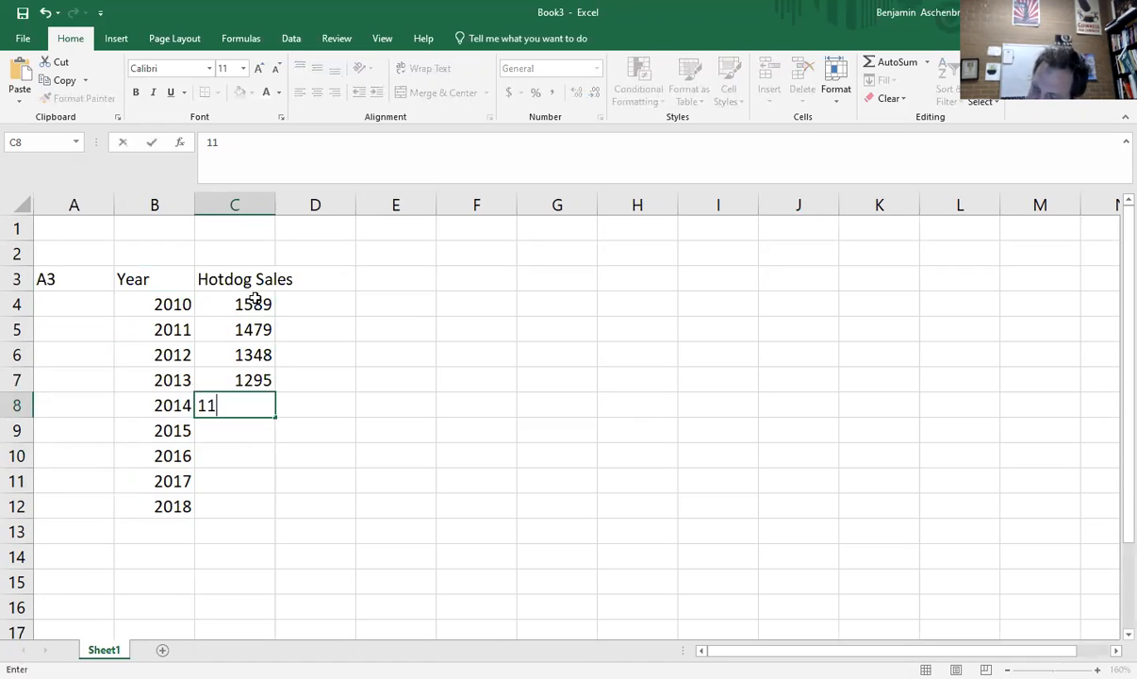
key(Return)
text(1089)
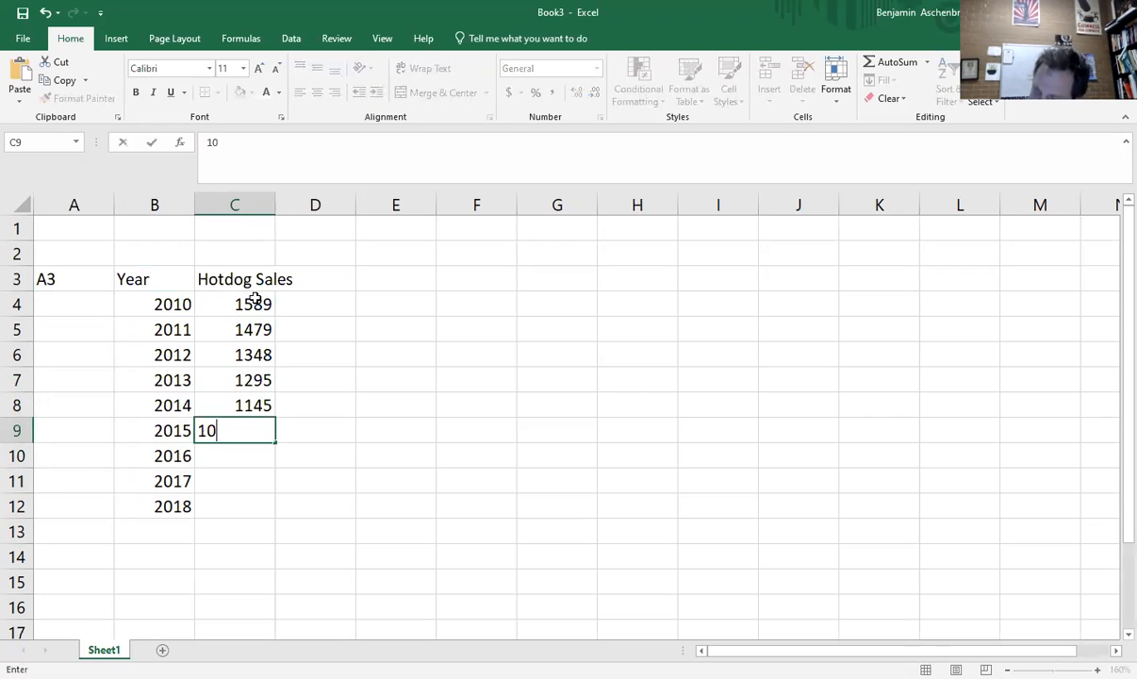
key(Return)
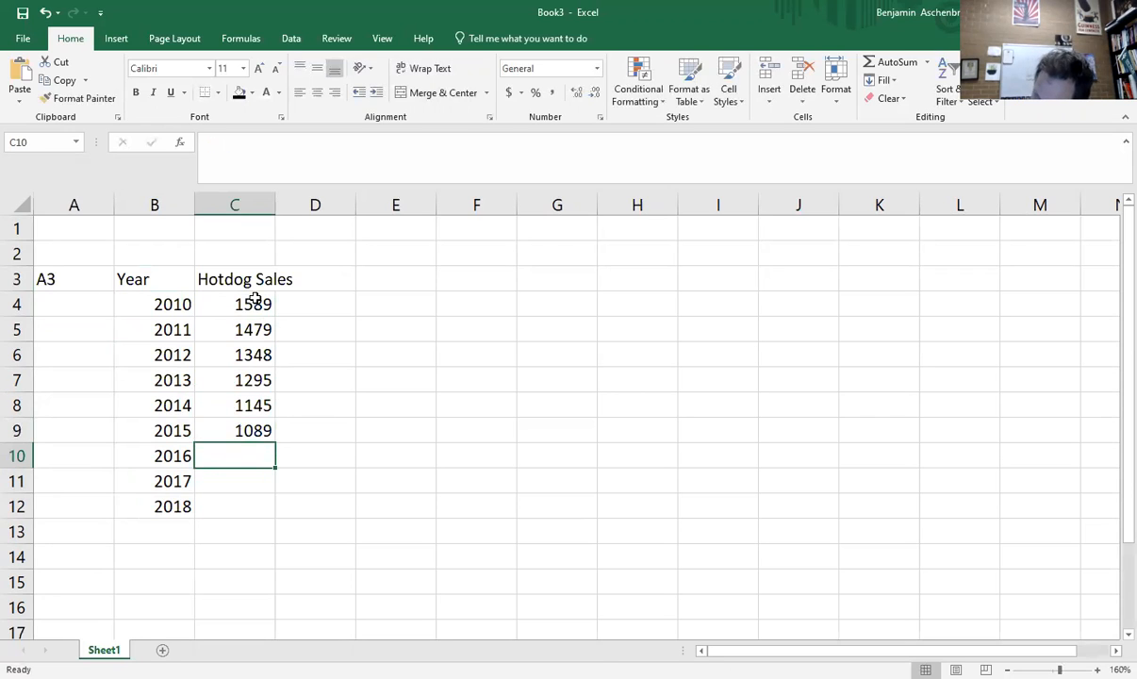
text(965)
key(Return)
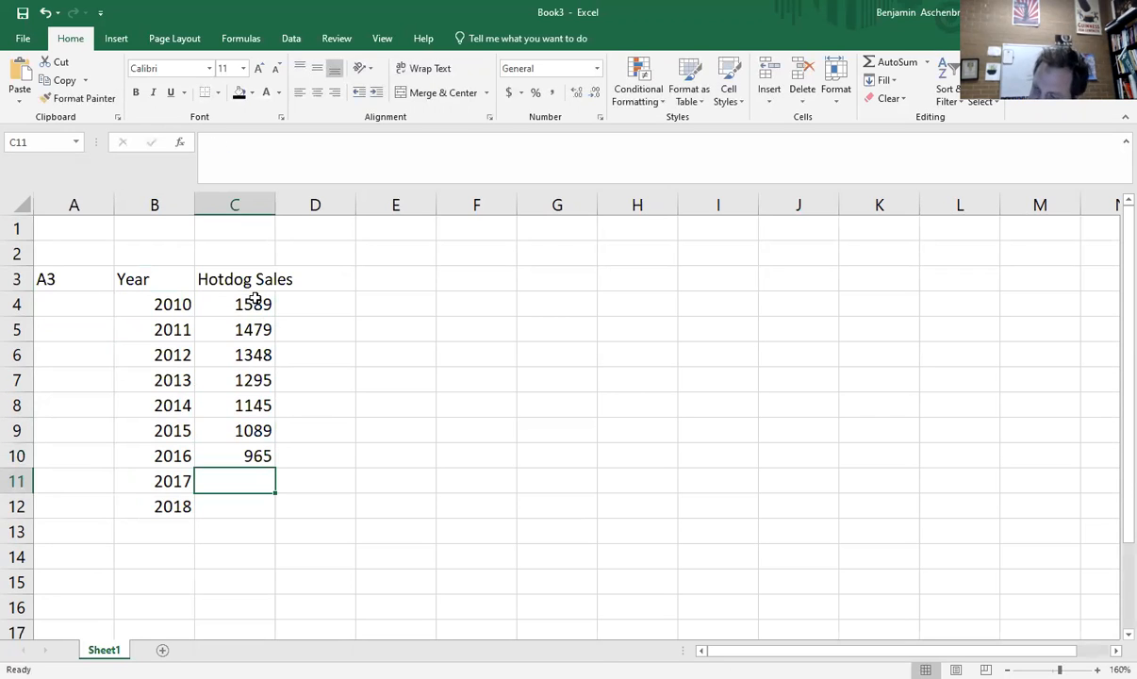
text(875)
key(Return)
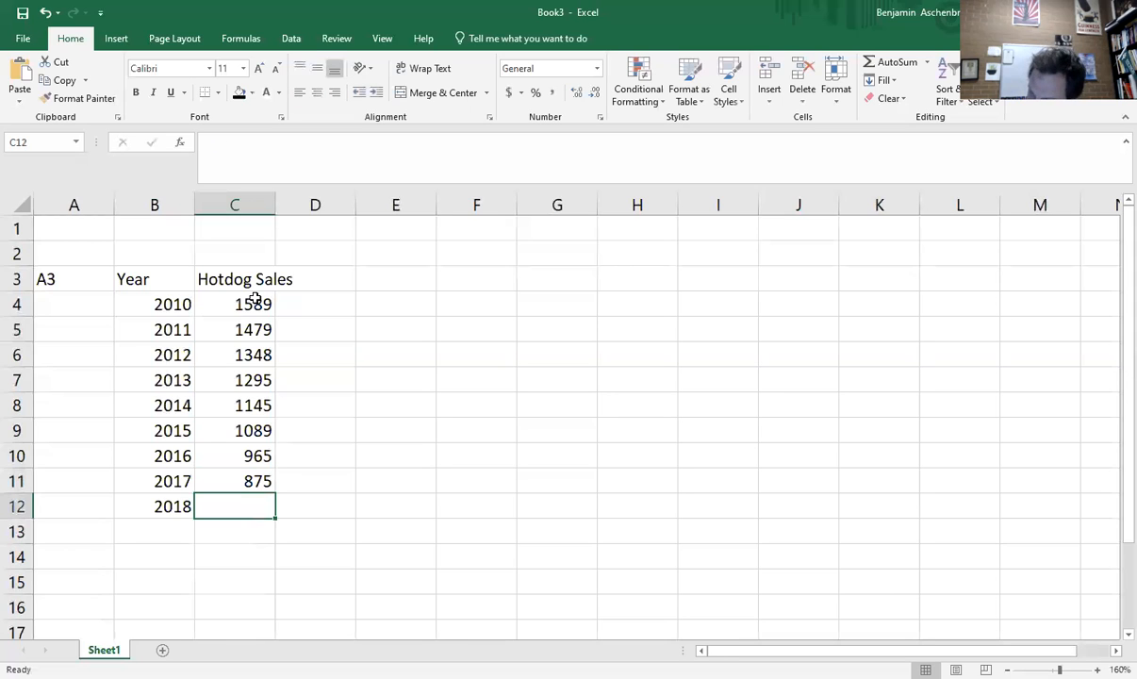
text(723)
key(Return)
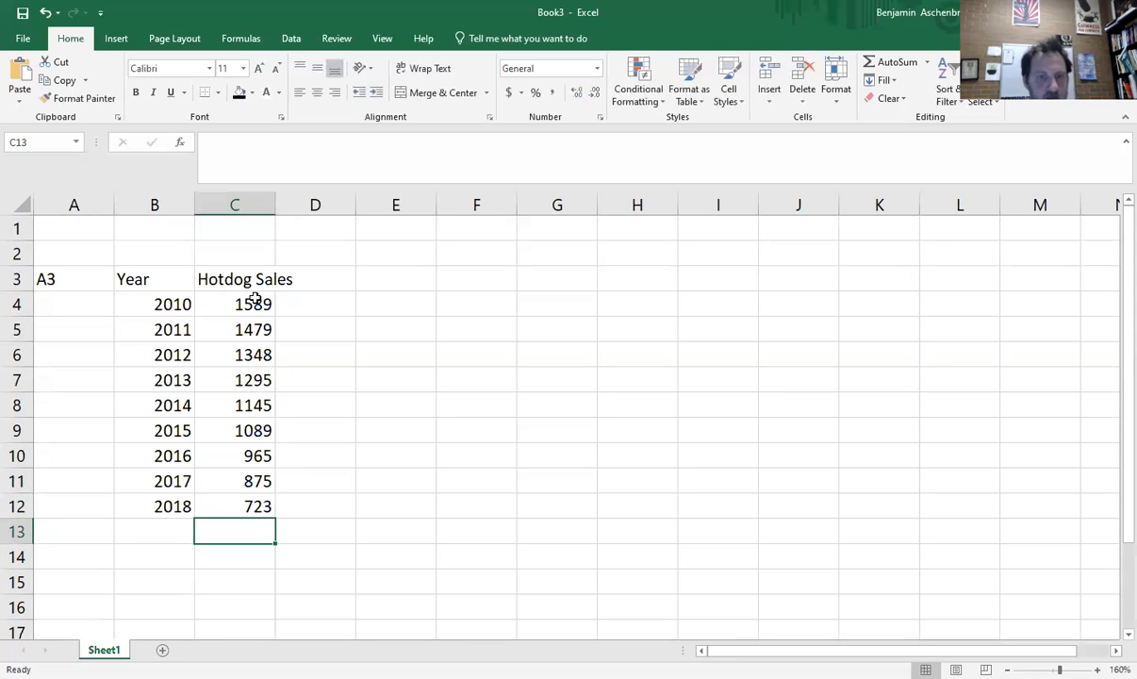
Widen column C so the Hotdog Sales heading fits with some extra room
click(295, 411)
drag(273, 205, 294, 204)
click(261, 556)
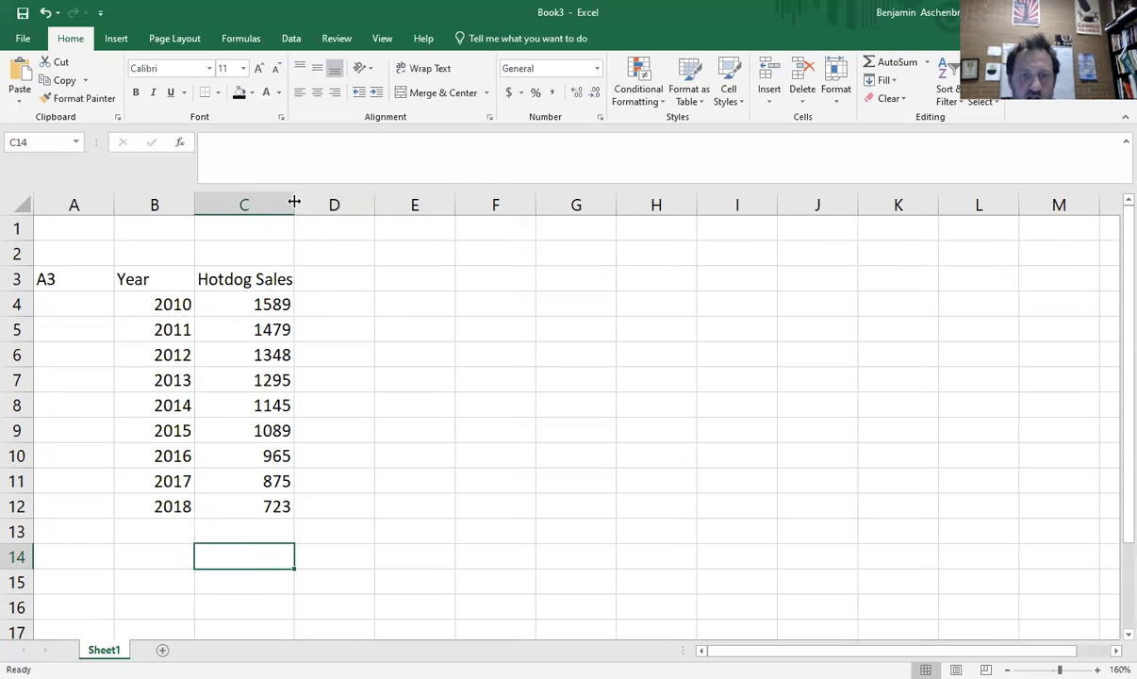
drag(295, 201, 312, 217)
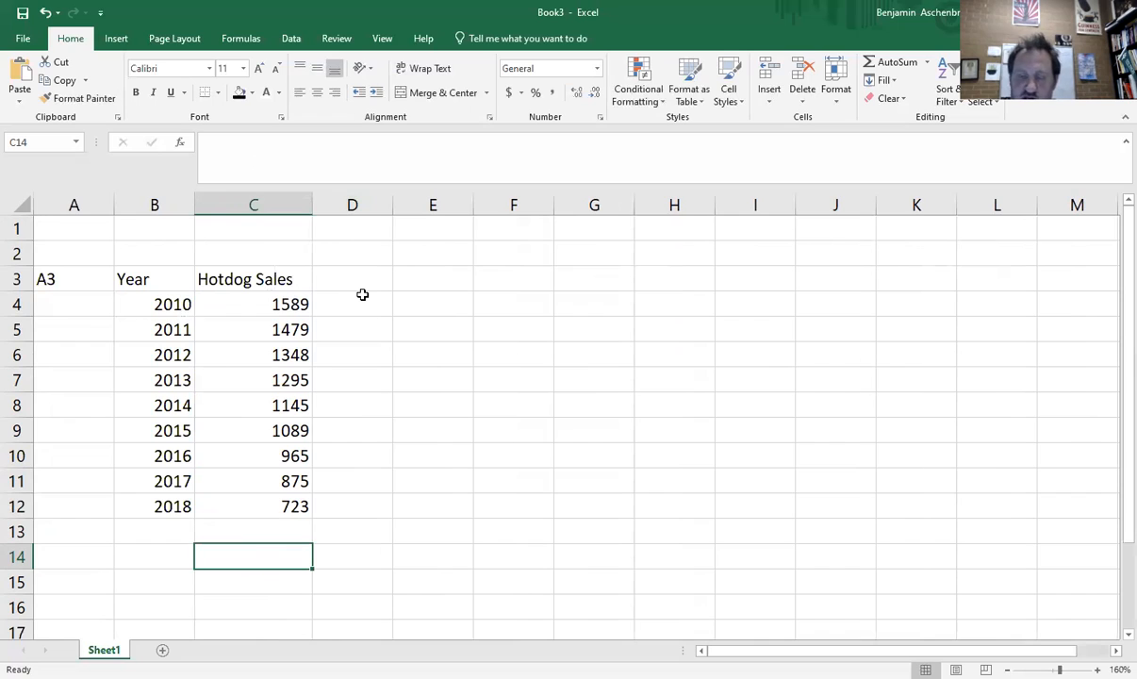
Select the 2010 sales value in C4 and open the cell for editing, leaving and reopening it once
click(265, 301)
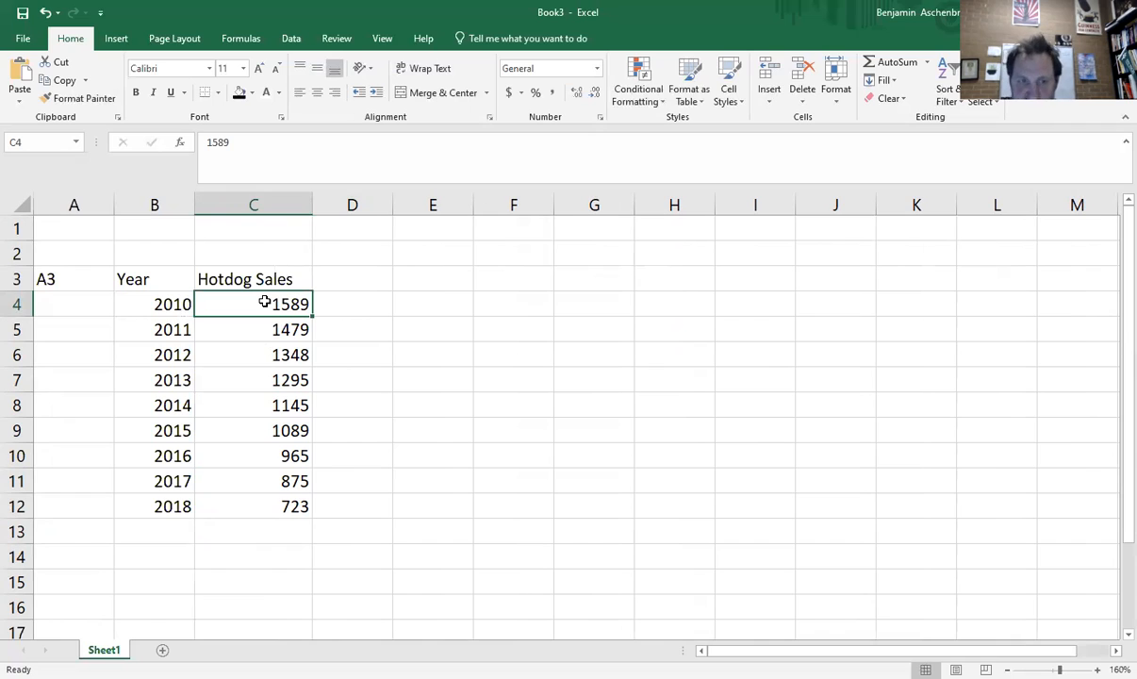
double_click(265, 301)
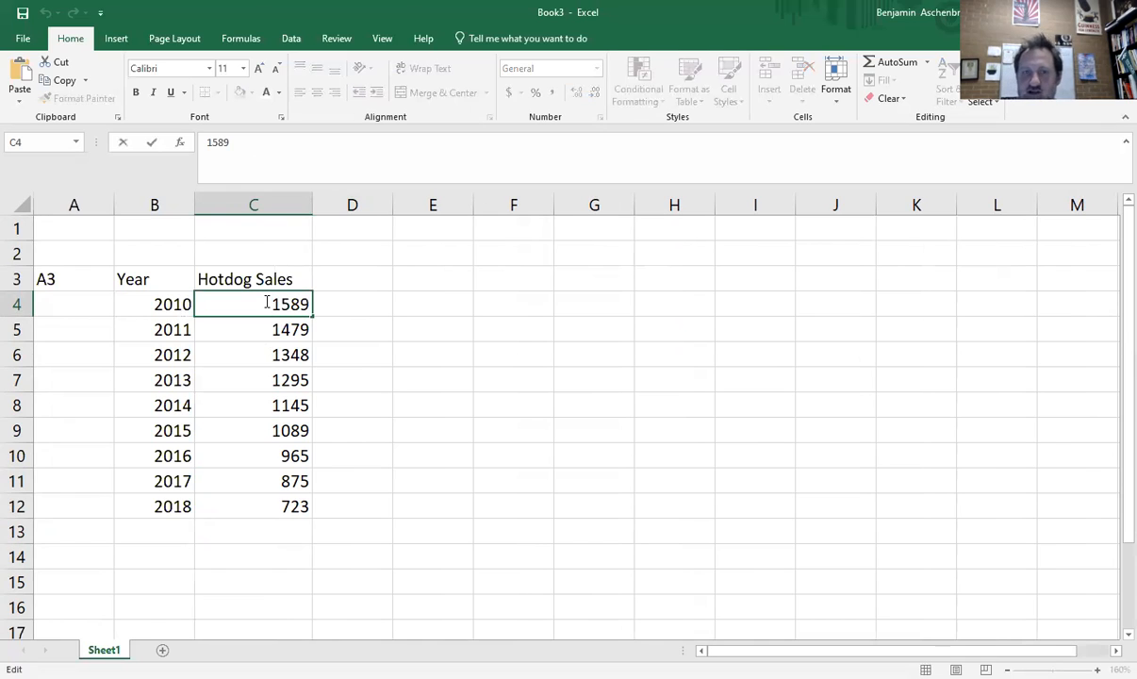
click(401, 321)
click(289, 302)
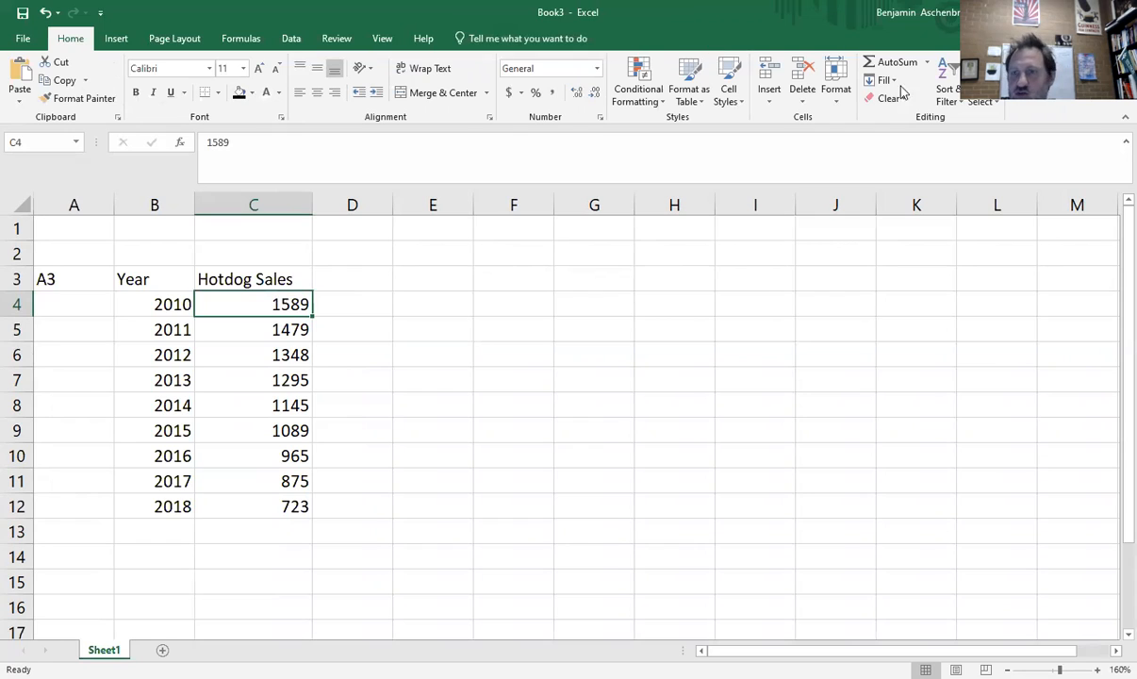
double_click(271, 303)
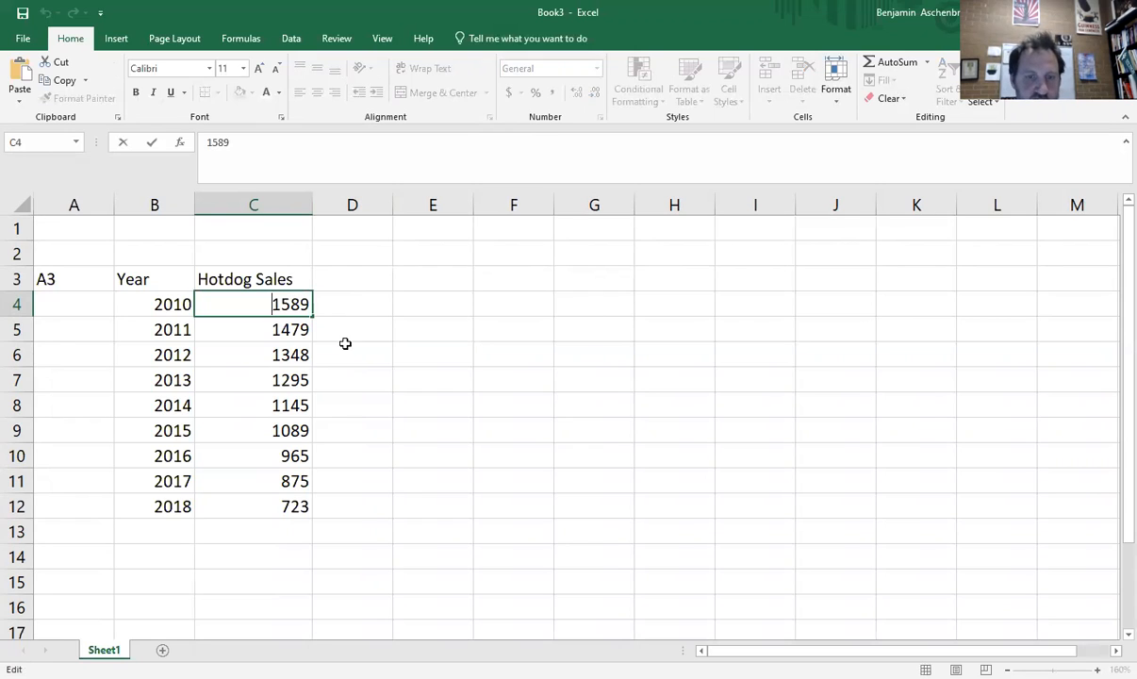
Select the year and sales data range B4:C12 and clear the selection again
click(151, 302)
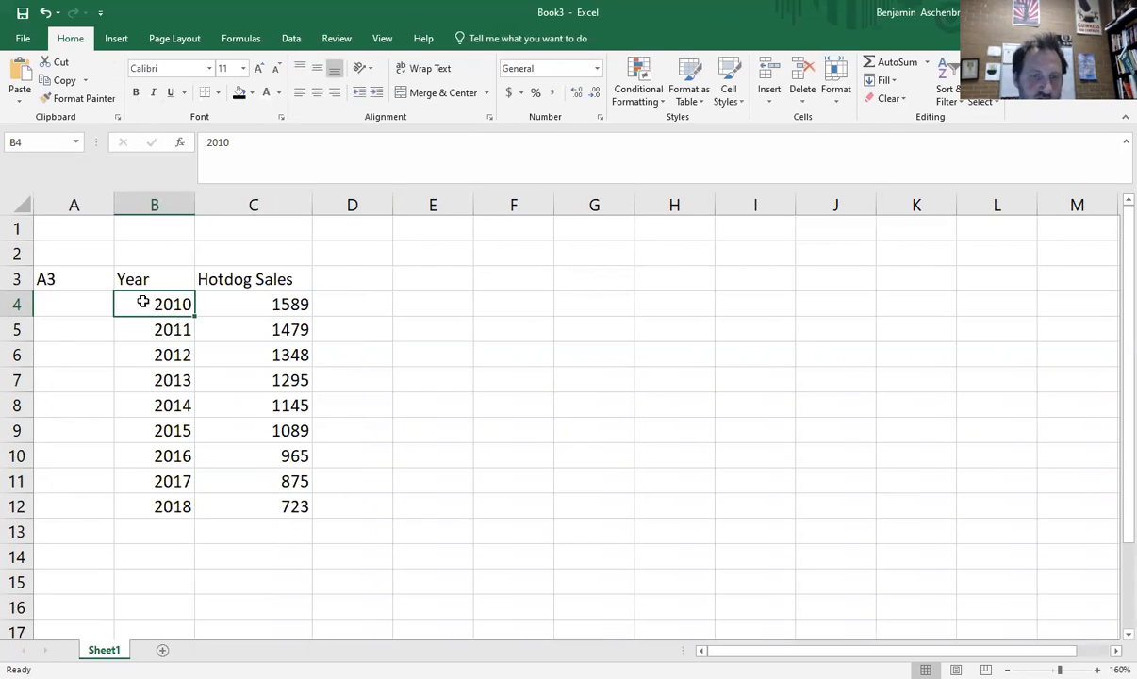
drag(184, 322, 280, 507)
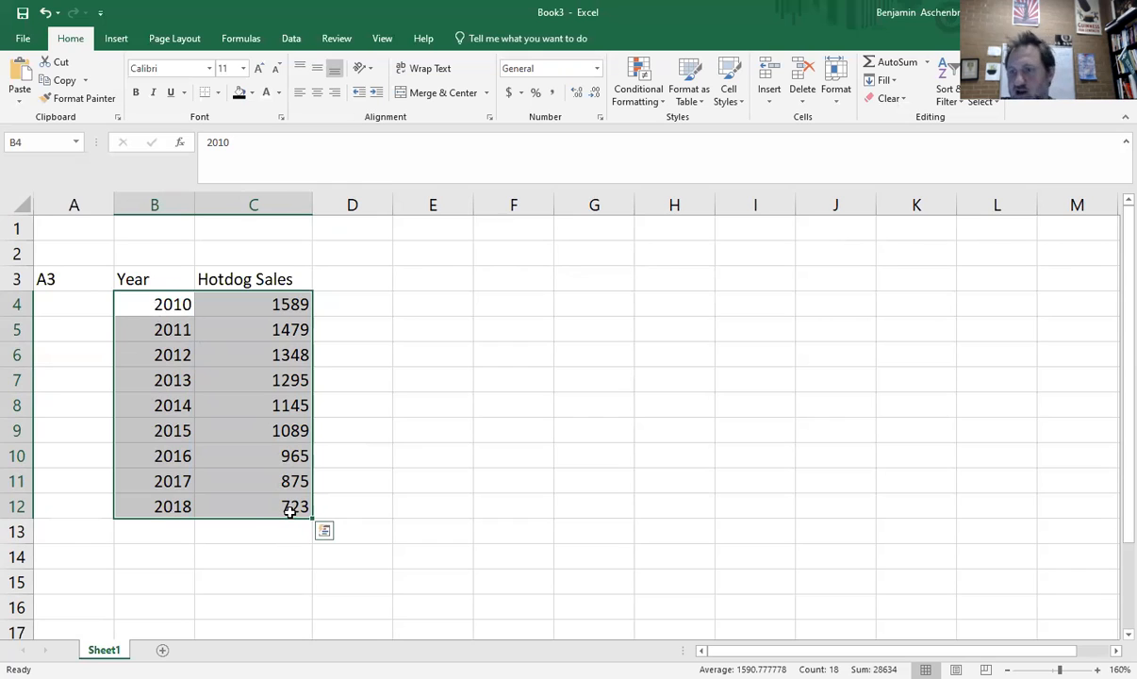
click(370, 407)
Move the year 2010 from B4 to H5 and undo the move
click(158, 304)
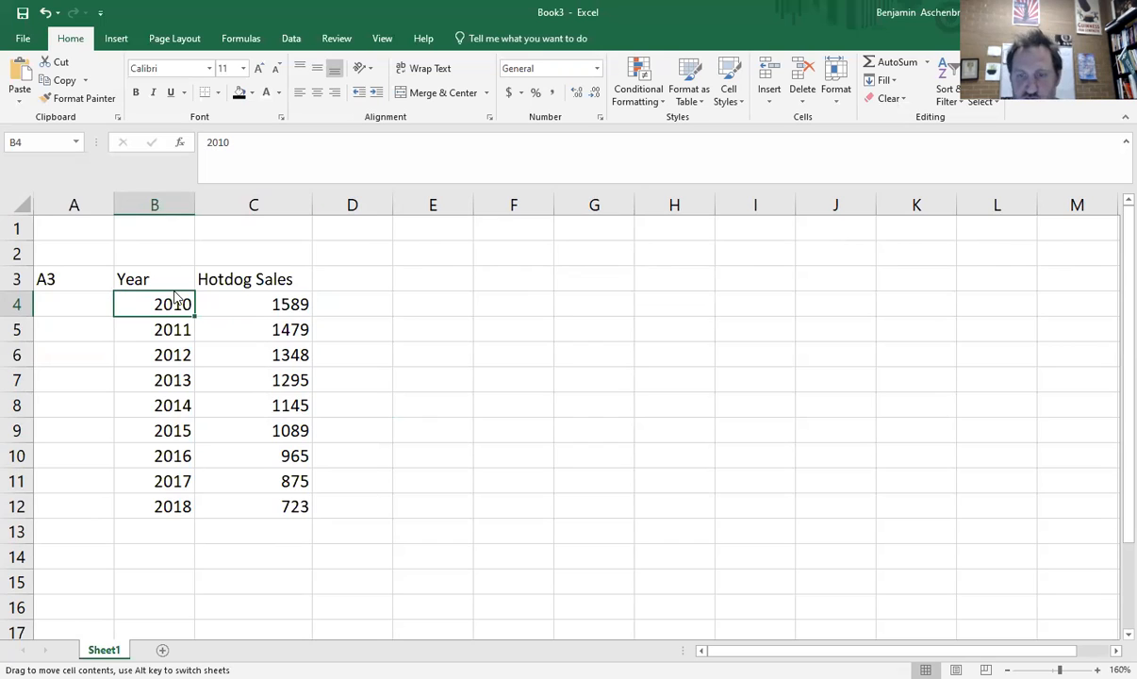
drag(175, 298, 695, 318)
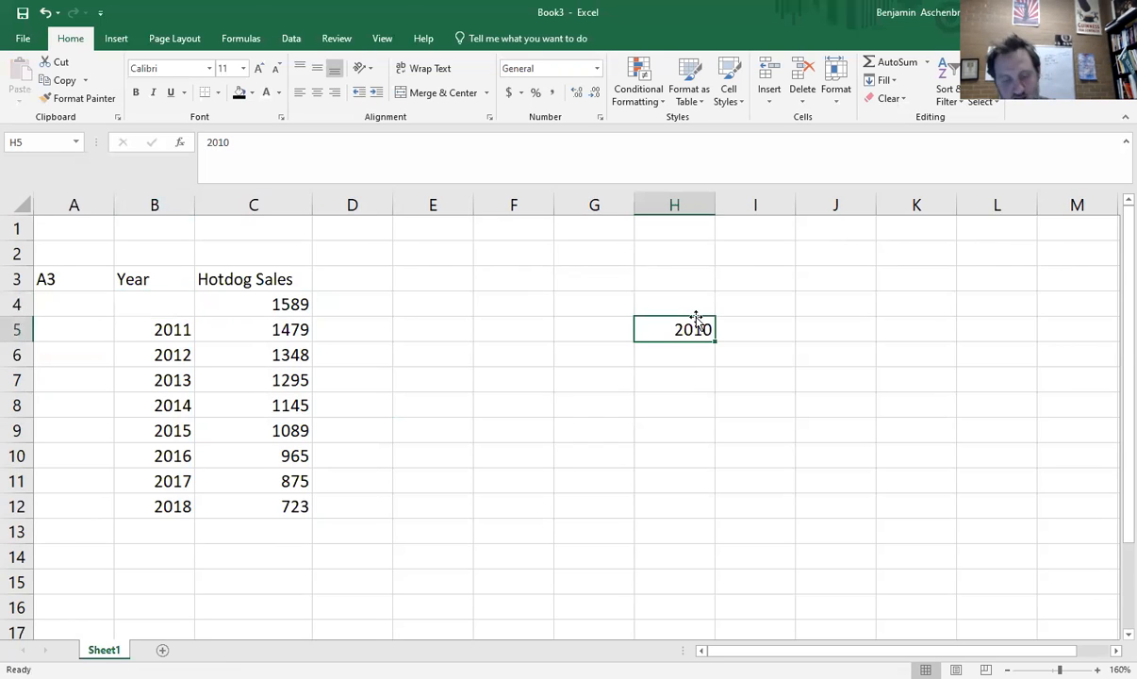
key(ctrl+z)
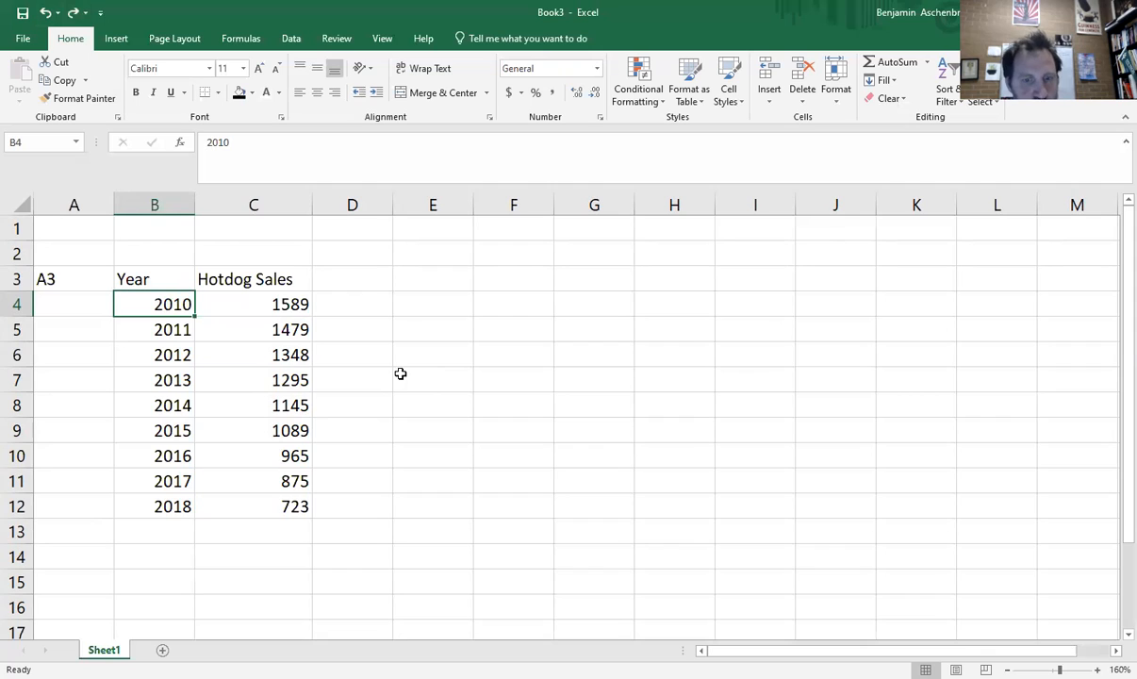
Total the hotdog sales in C14 with a SUM formula over C4:C12
click(293, 547)
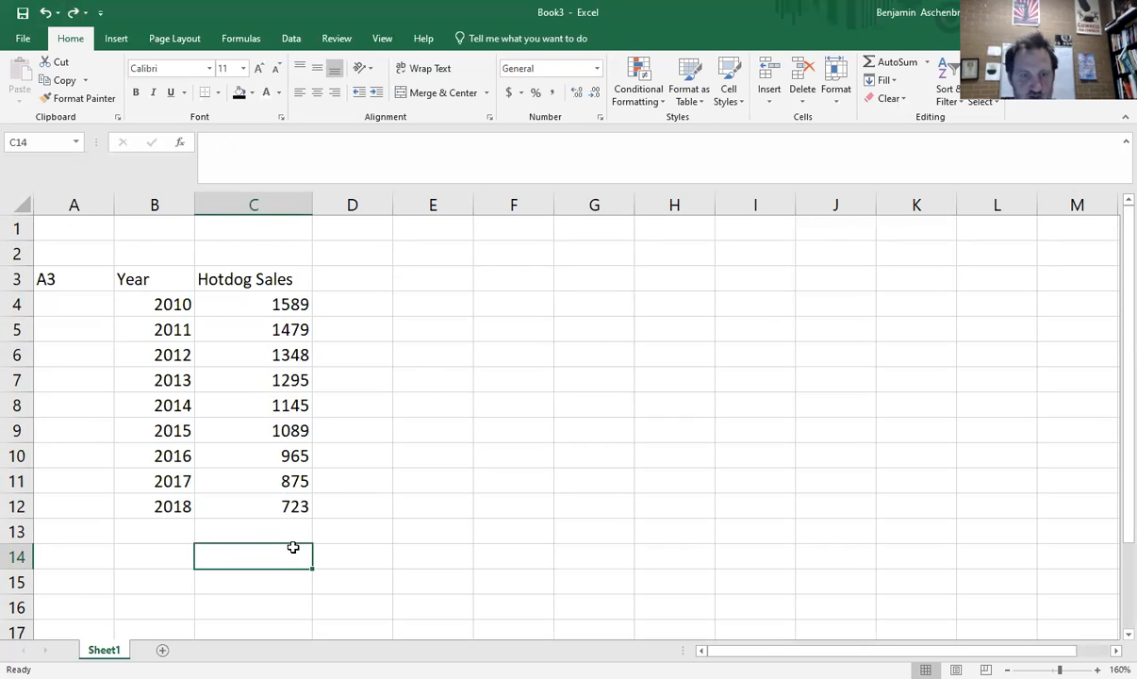
text(=)
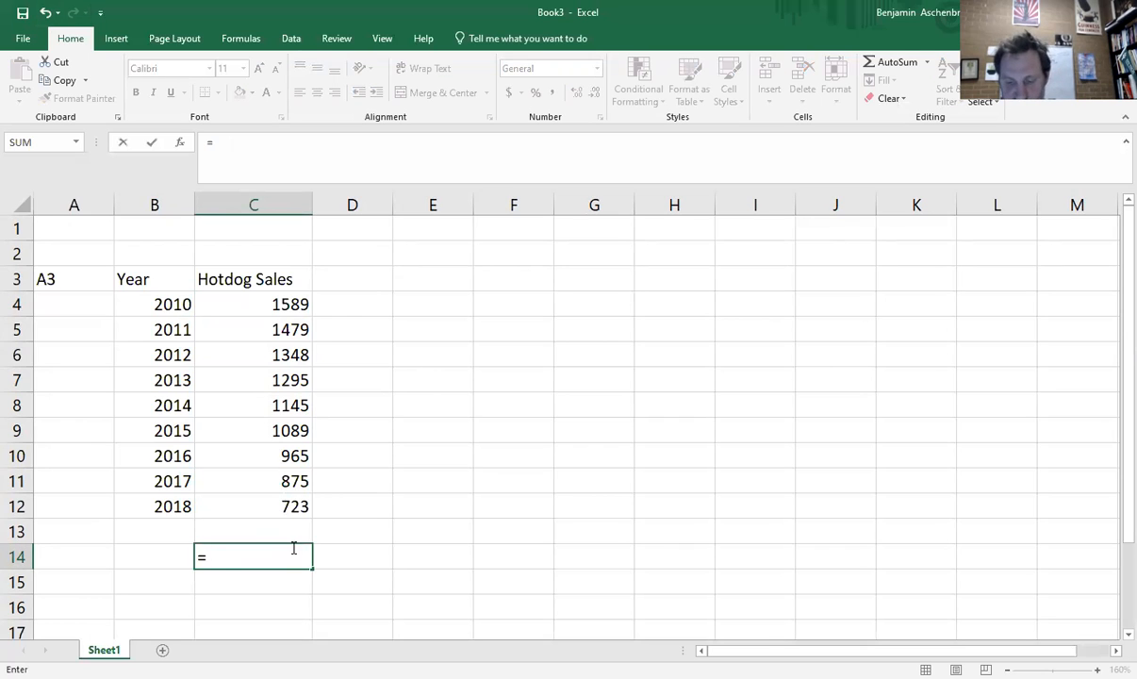
text(s)
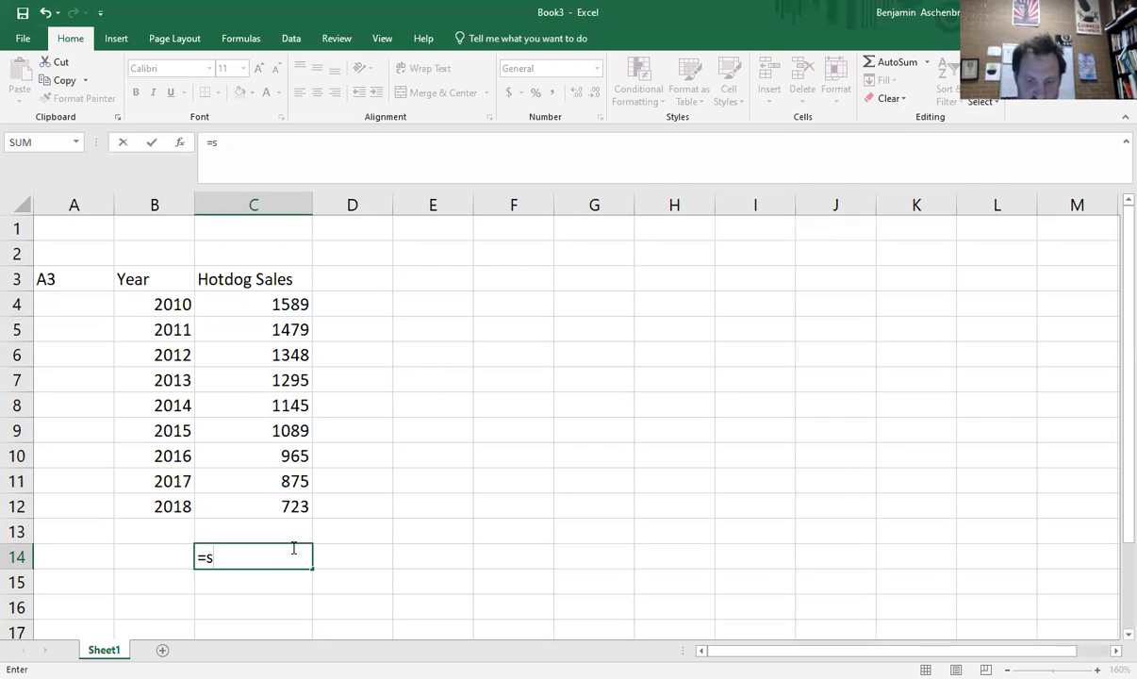
text(um()
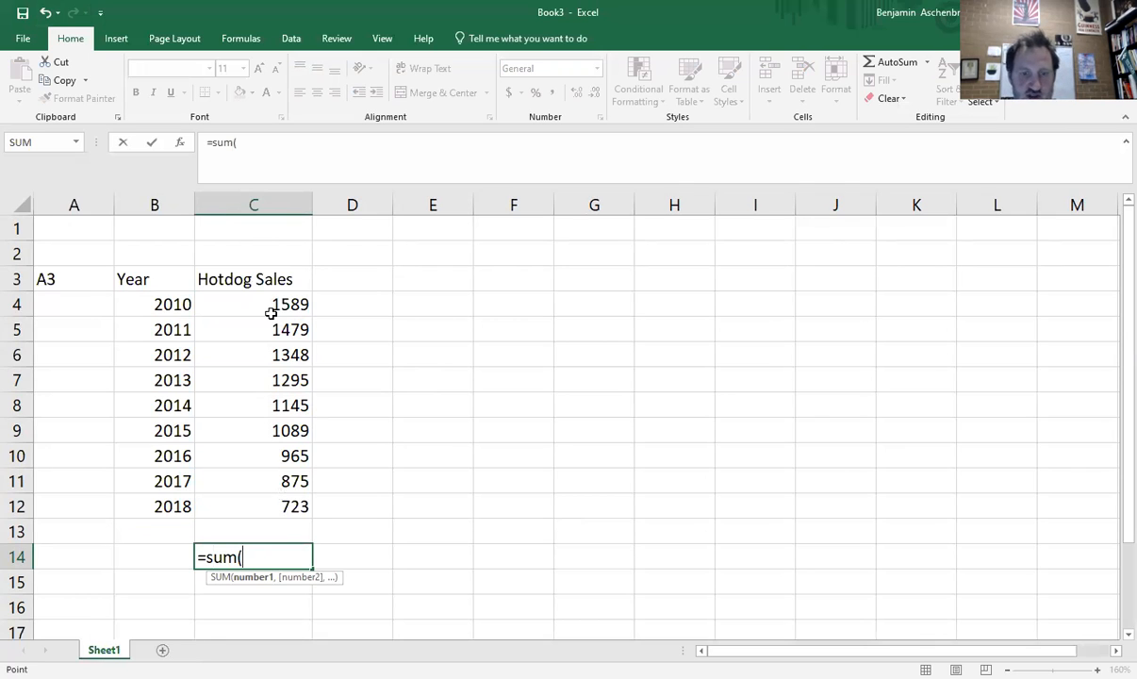
drag(271, 313, 262, 495)
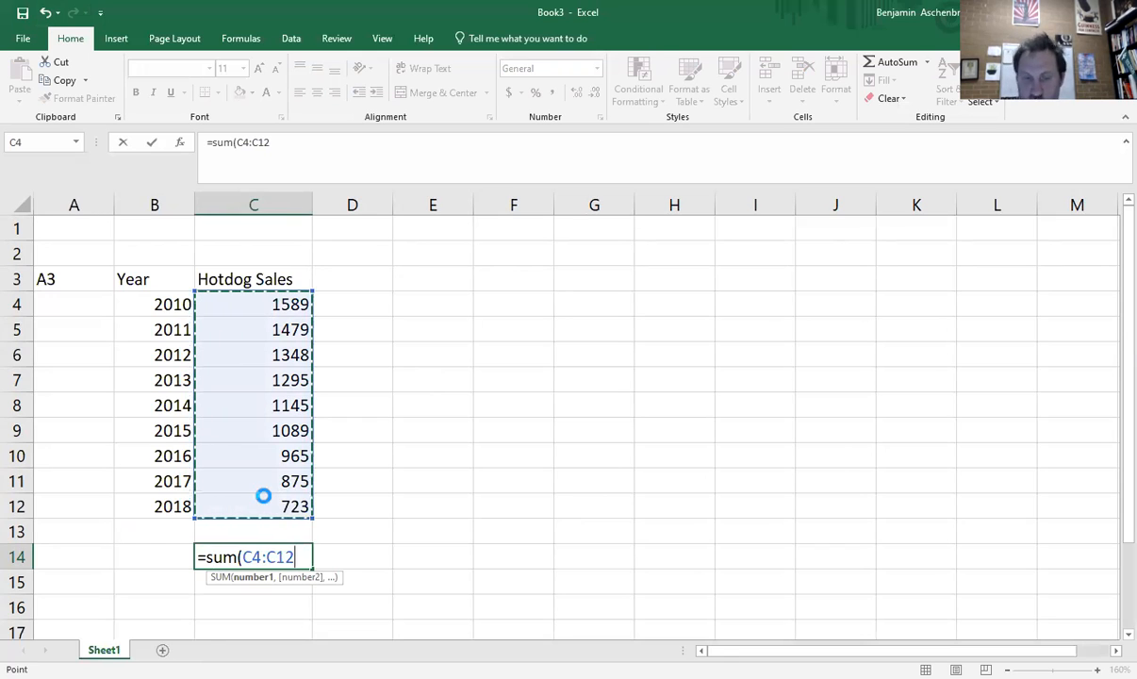
key(Return)
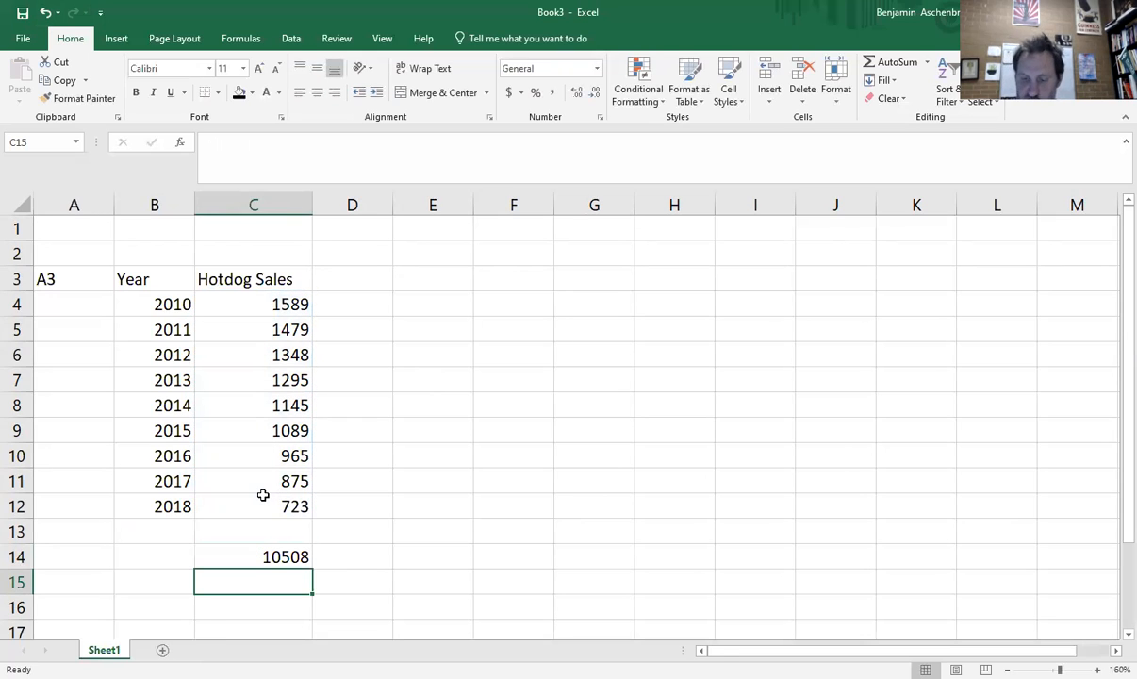
Calculate the average hotdog sales in C15 with an AVERAGE formula over C4:C12
text(=average)
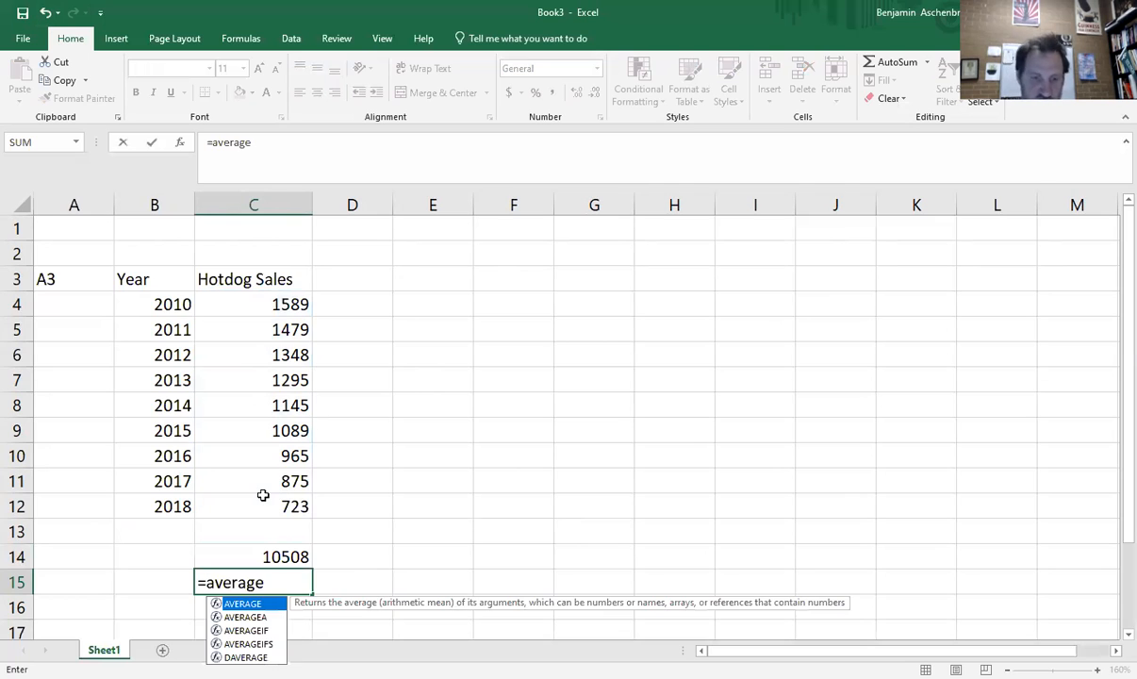
text(()
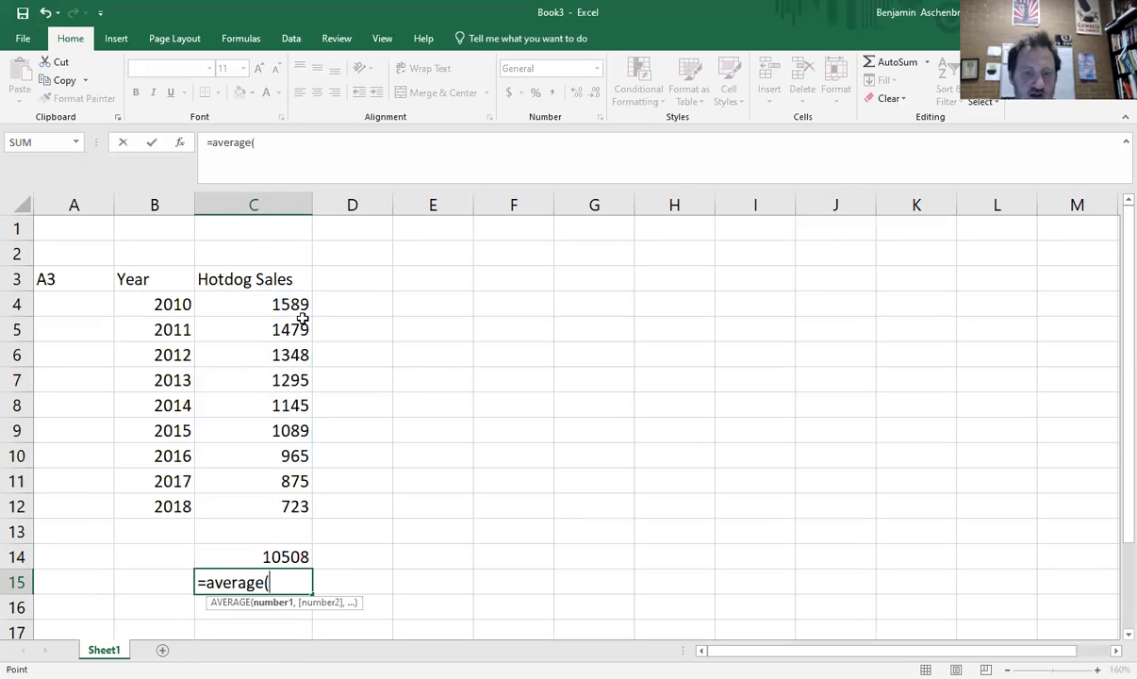
drag(302, 317, 305, 504)
key(Return)
Calculate the median hotdog sales in C16 with a MEDIAN formula over C4:C12
text(=)
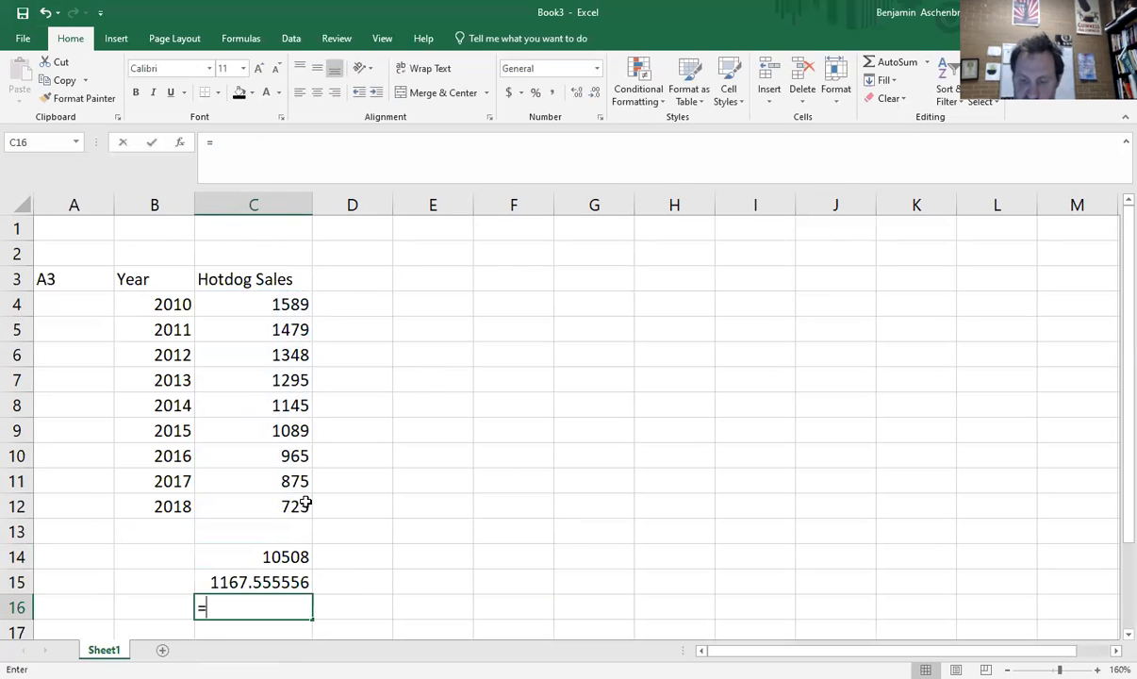
text(median)
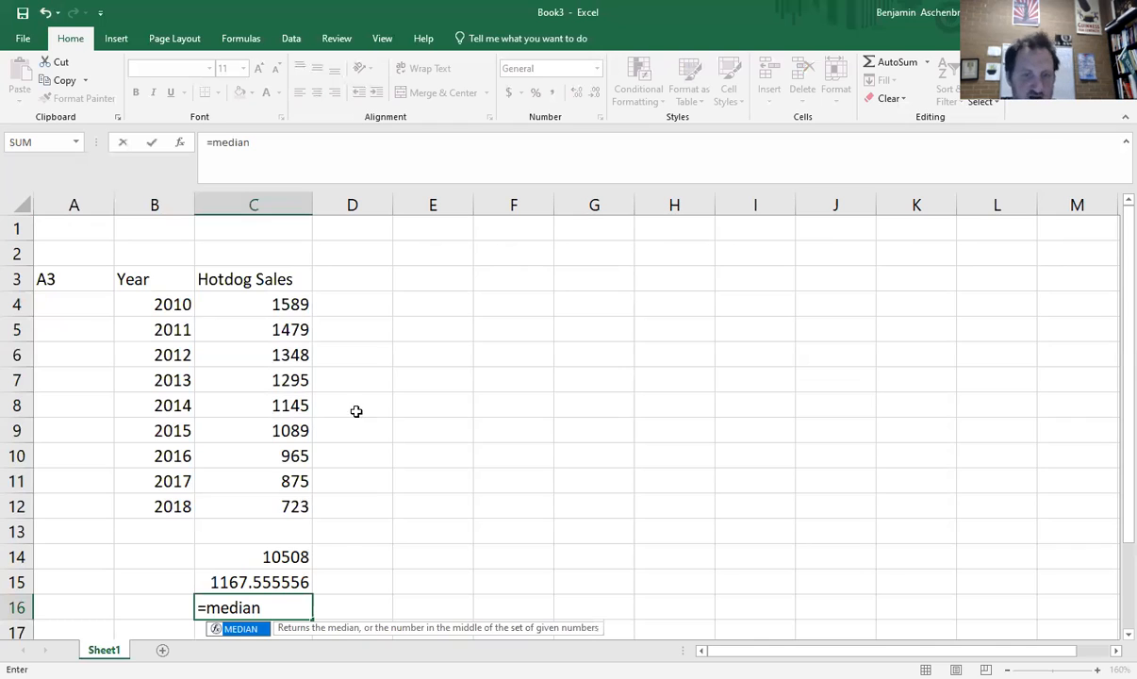
text(()
click(298, 303)
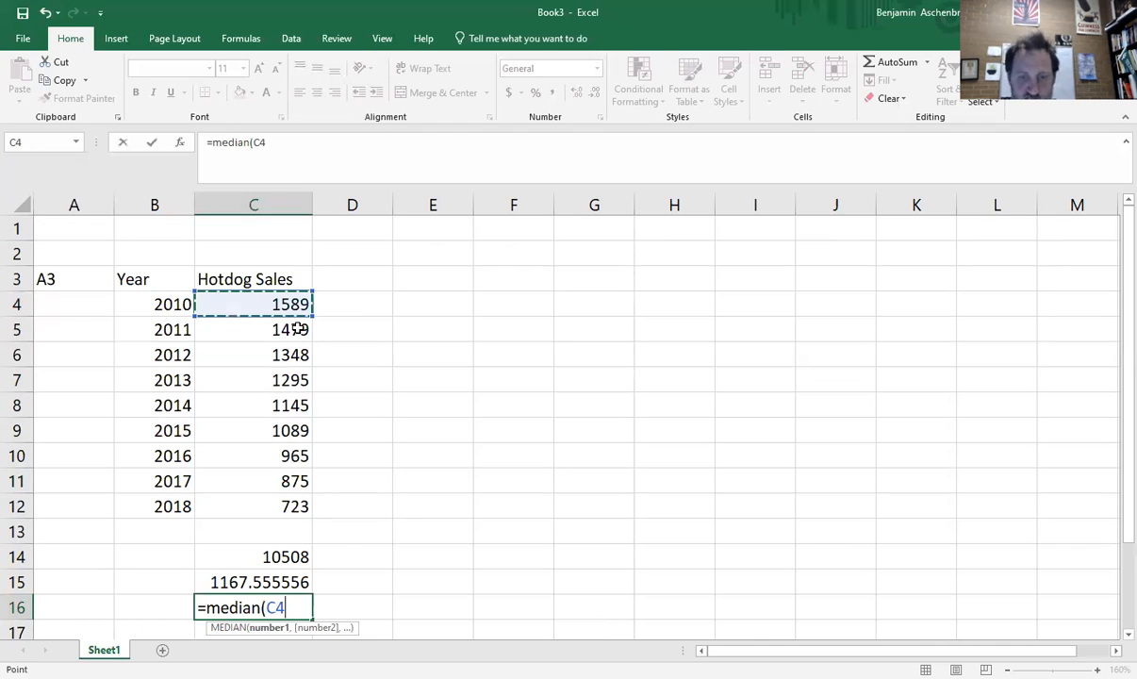
shift+click(292, 504)
key(Return)
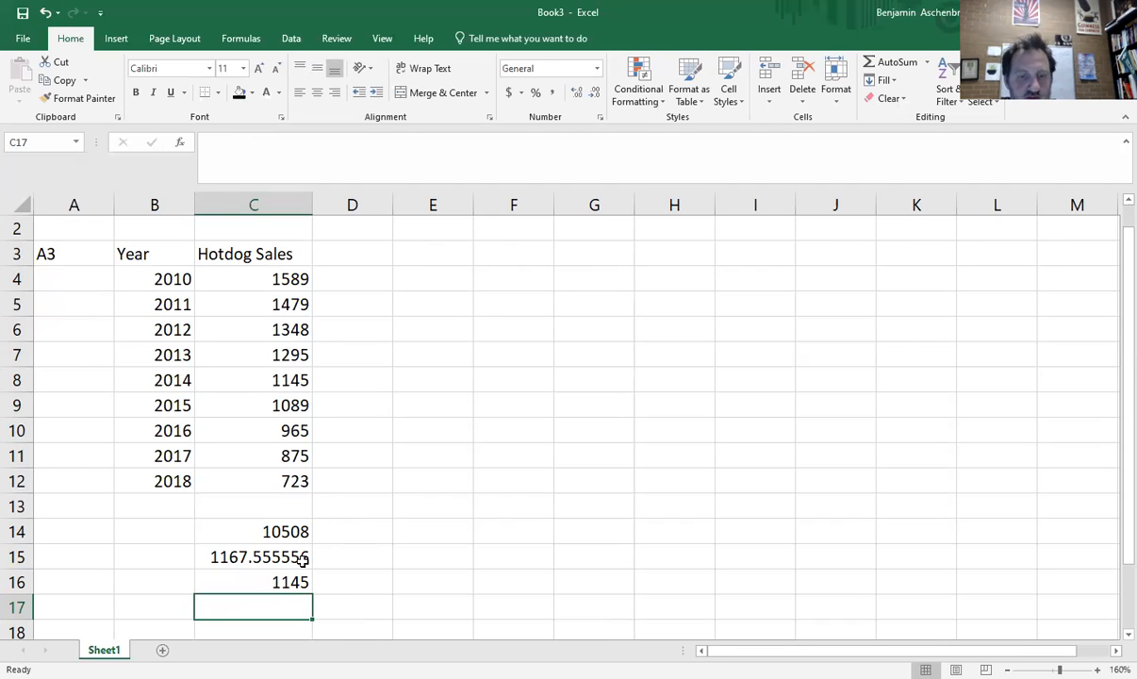
Compare the plain value in C7 with the SUM formula in C14, opening that formula to examine its cell range
click(275, 356)
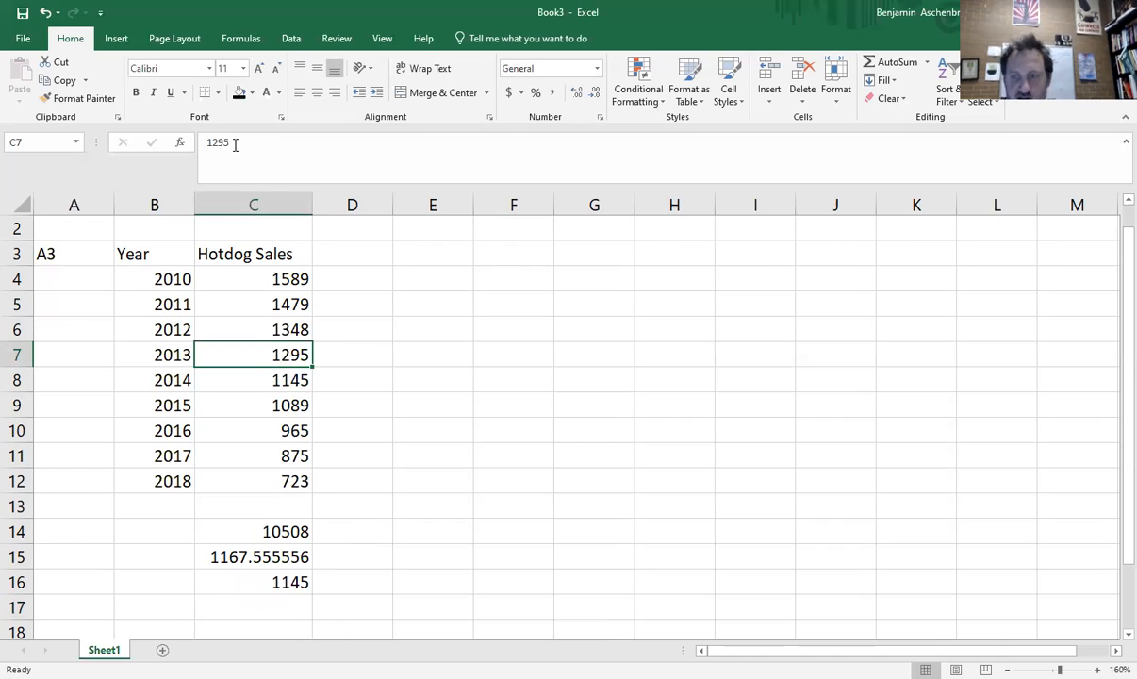
click(299, 530)
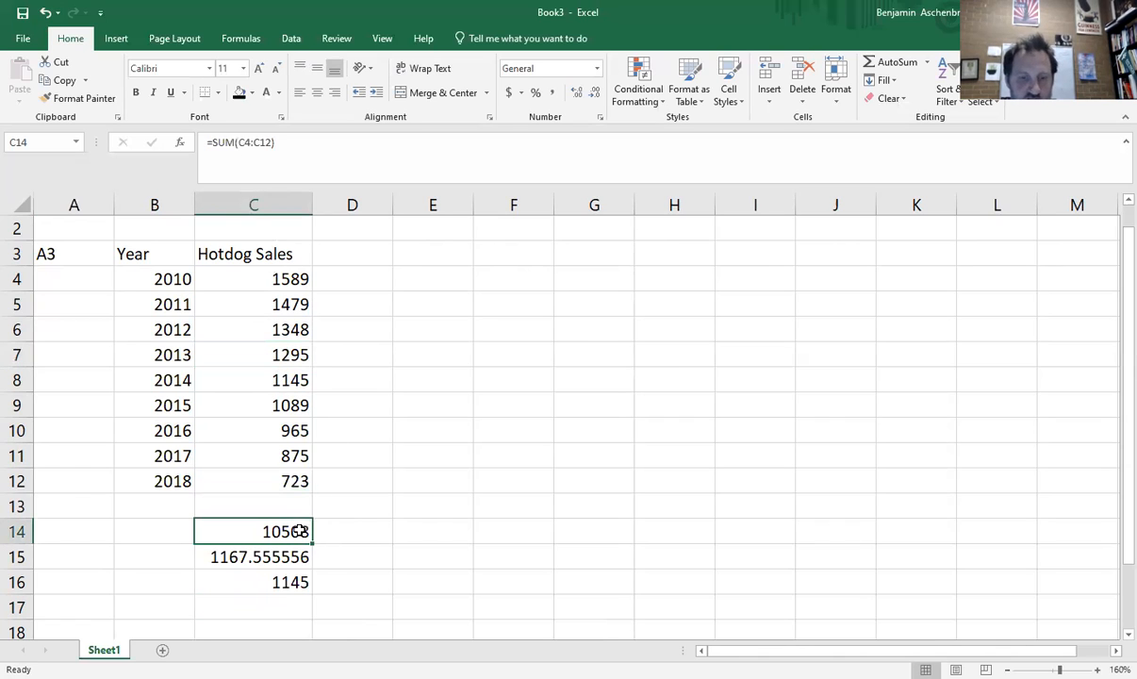
click(286, 143)
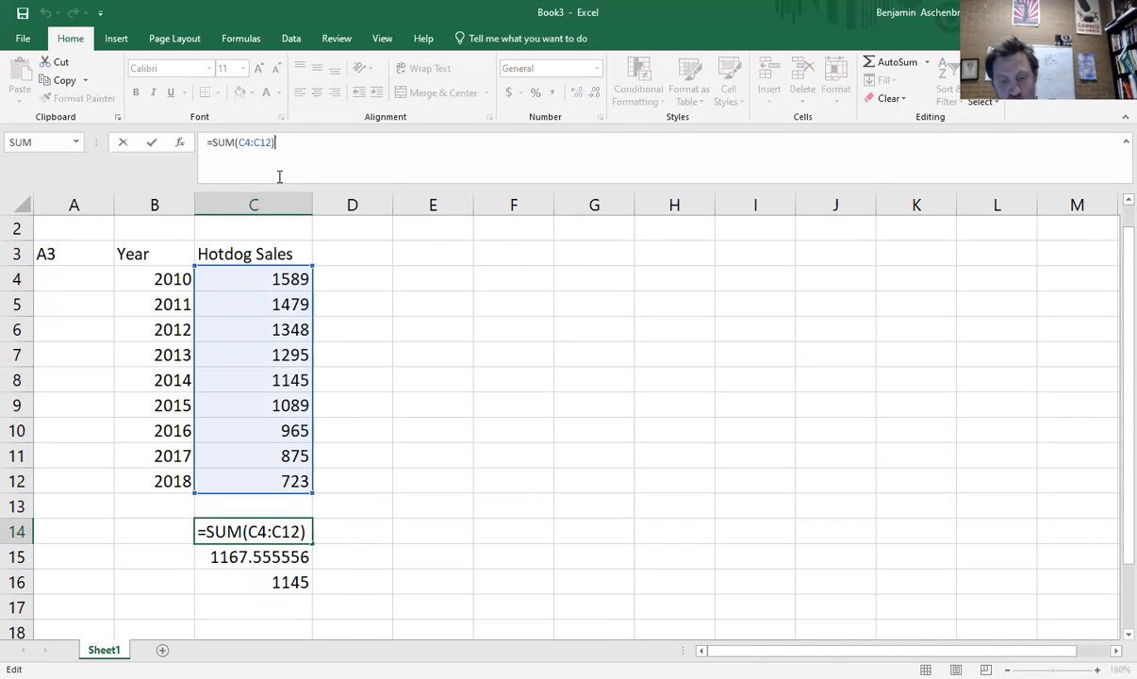
key(ctrl+Return)
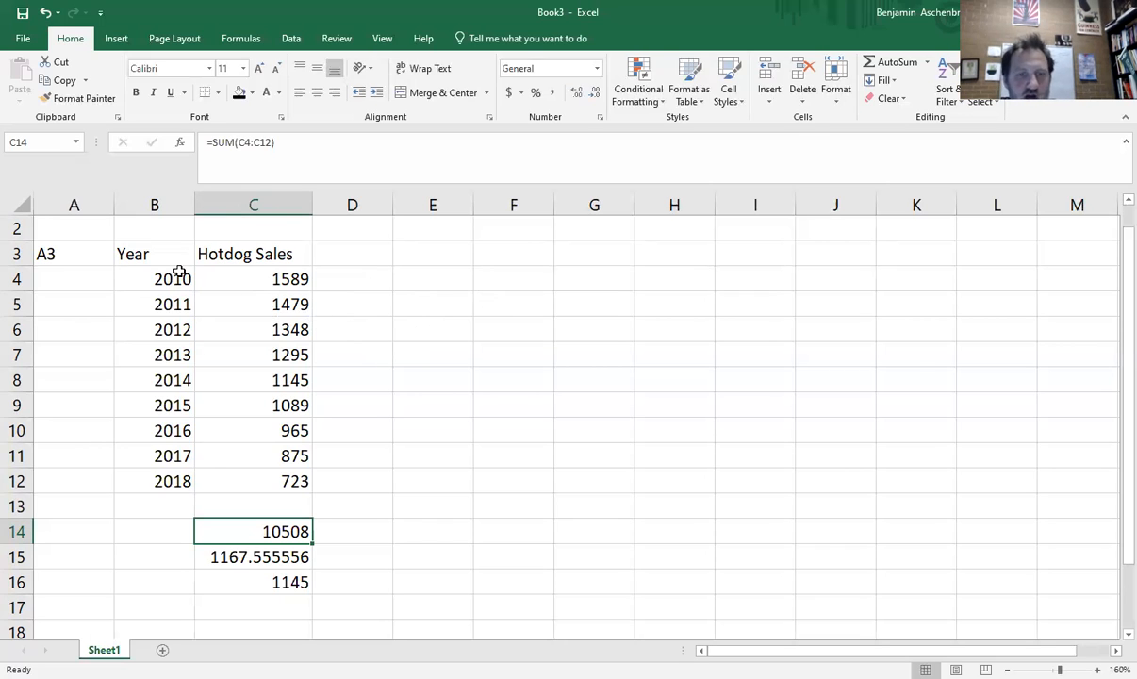
Insert a plain markers-only scatter chart of the year and sales data in B4:C12 and move it clear of the table
drag(165, 275, 294, 481)
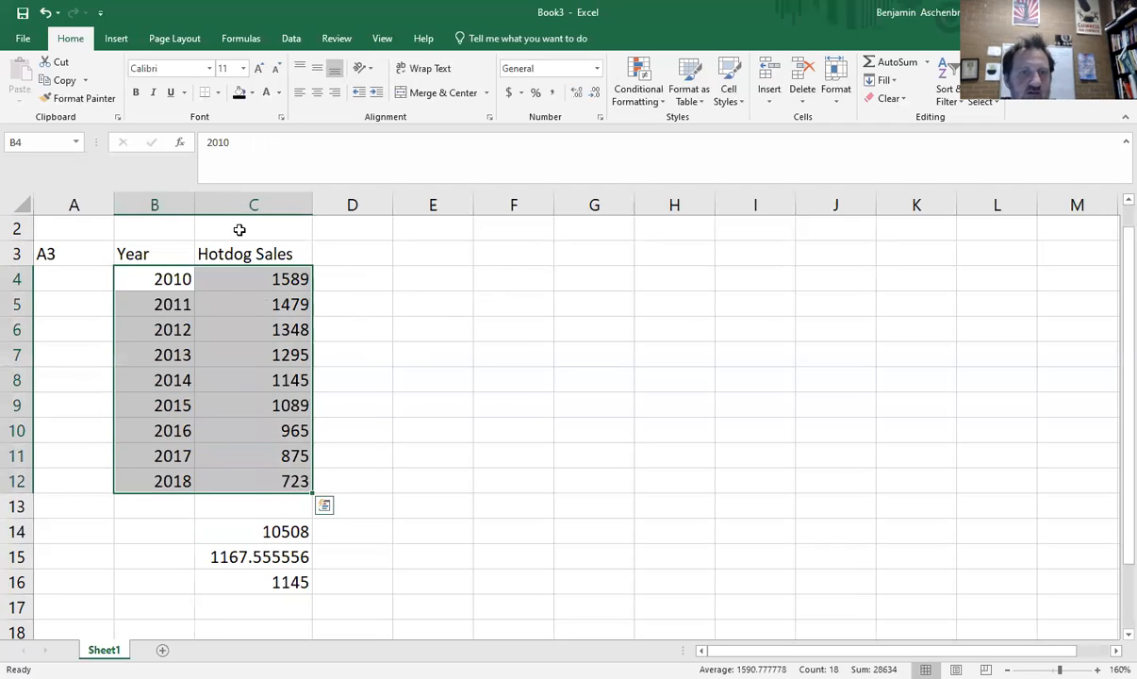
click(117, 38)
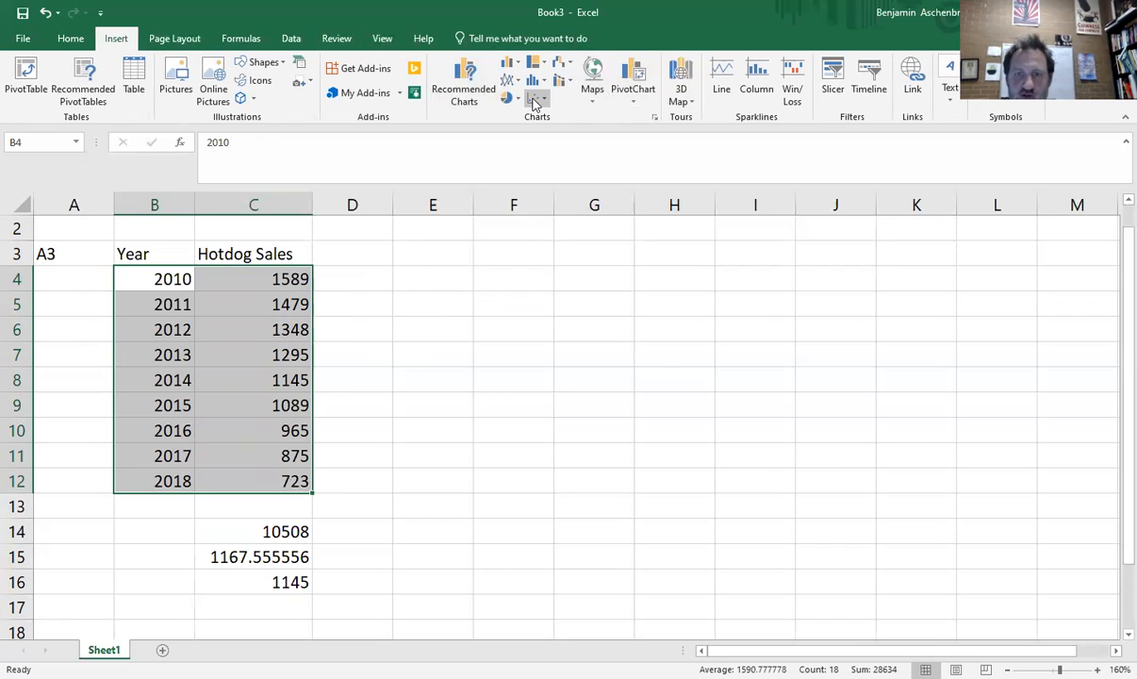
click(535, 100)
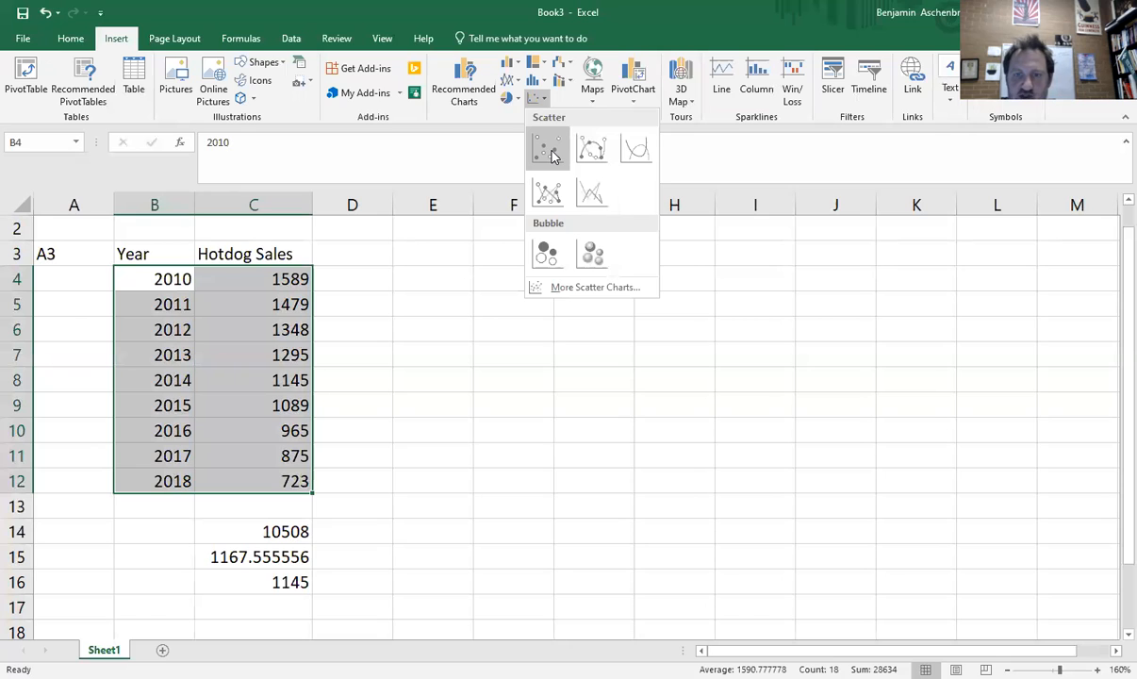
click(552, 156)
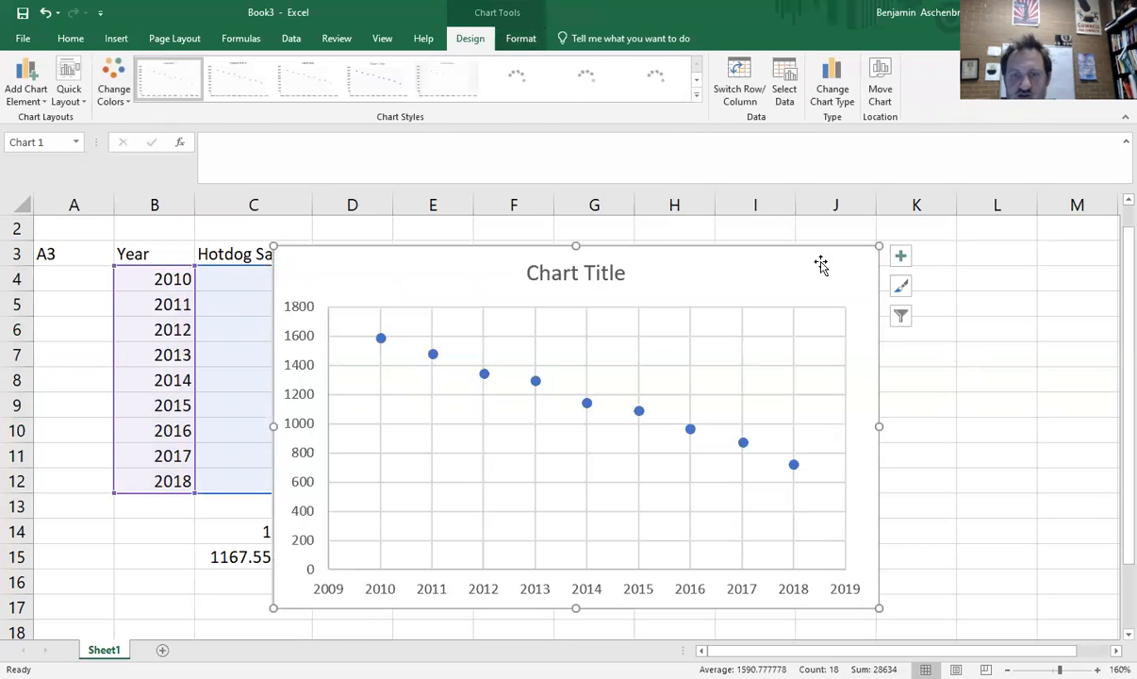
drag(876, 261, 936, 249)
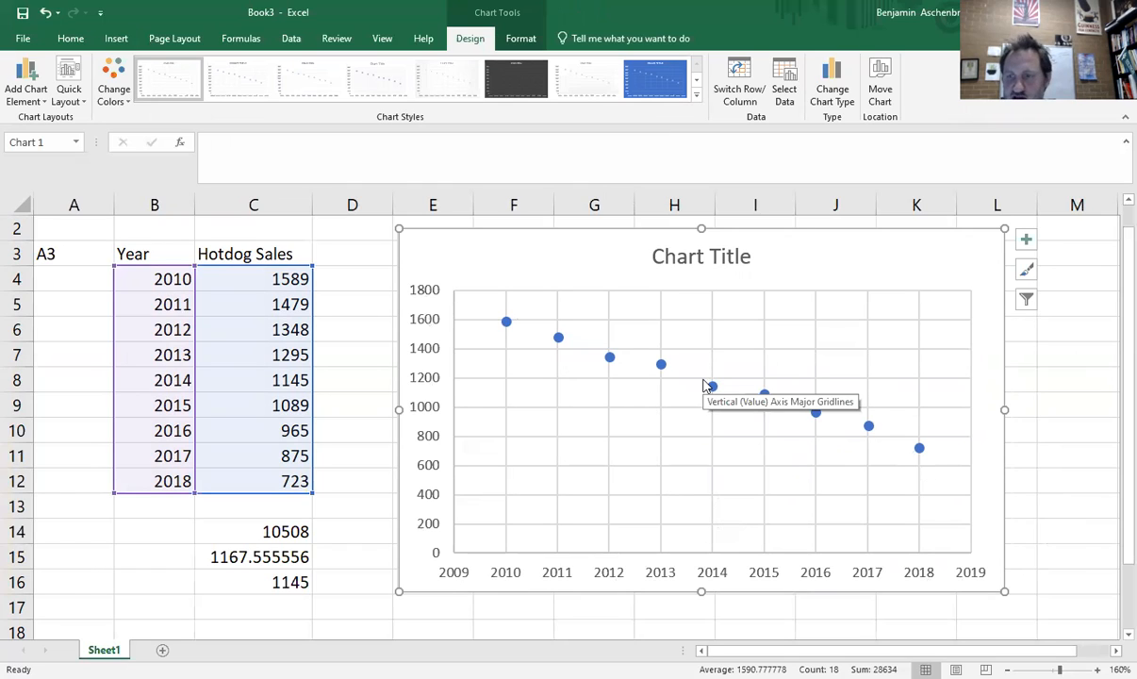
Add axis titles to both axes of the scatter chart
click(1026, 243)
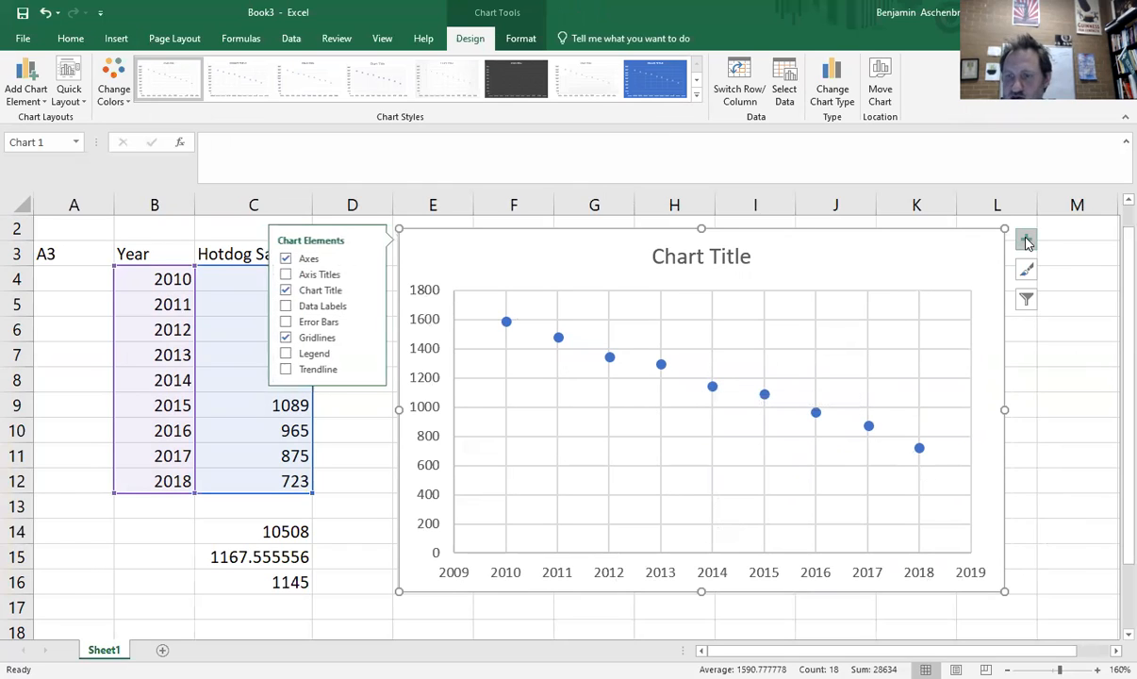
click(284, 275)
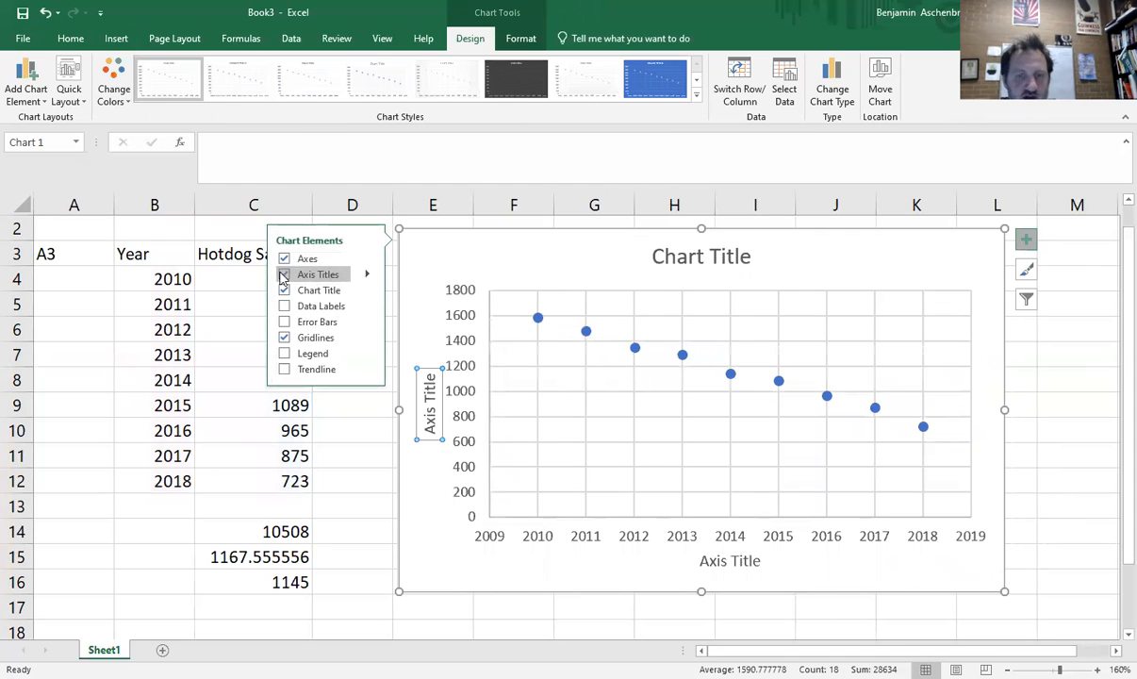
click(541, 570)
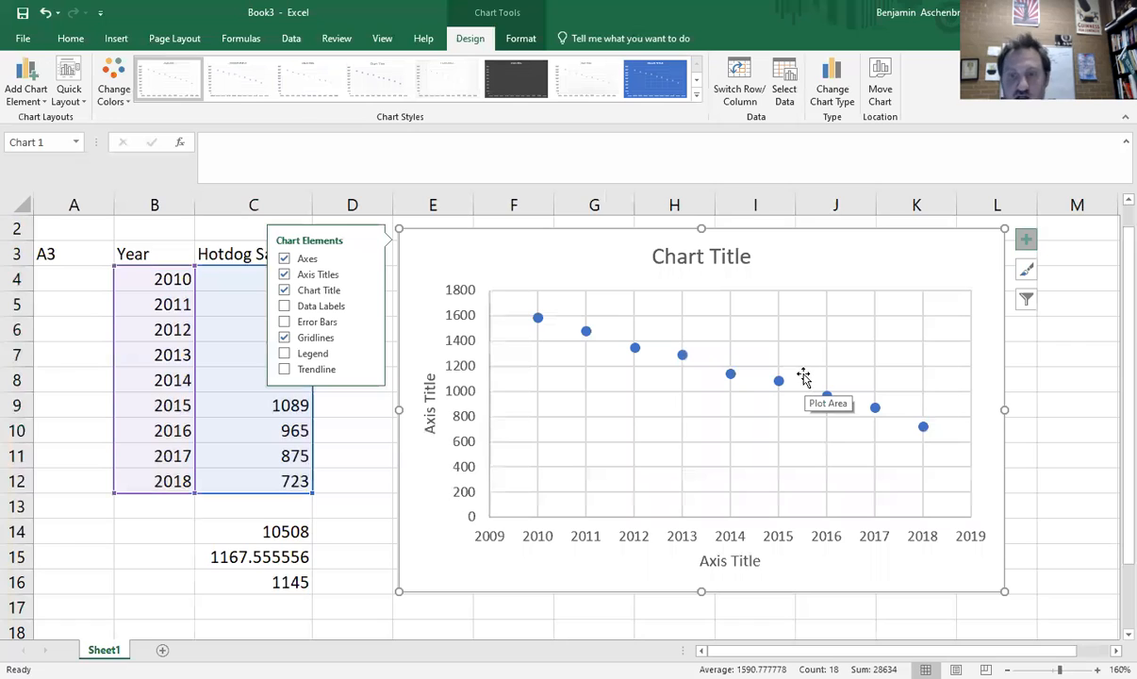
Replace the placeholder chart title with the seller's first name in possessive form followed by "Hotdog Sales"
click(704, 253)
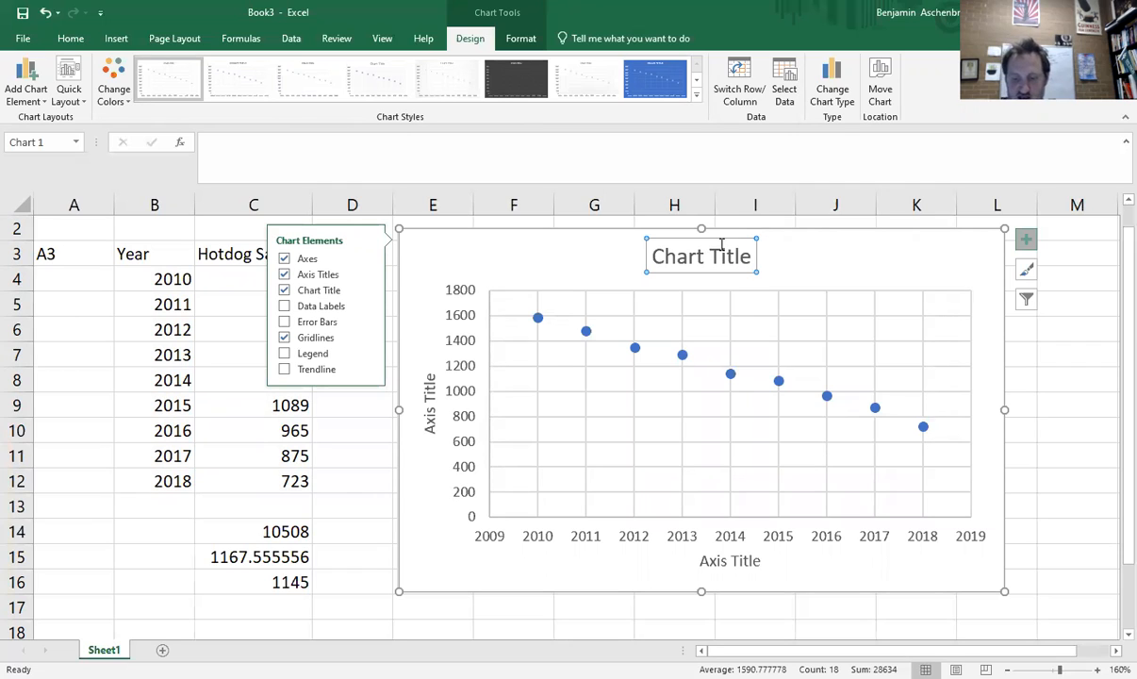
text(Be)
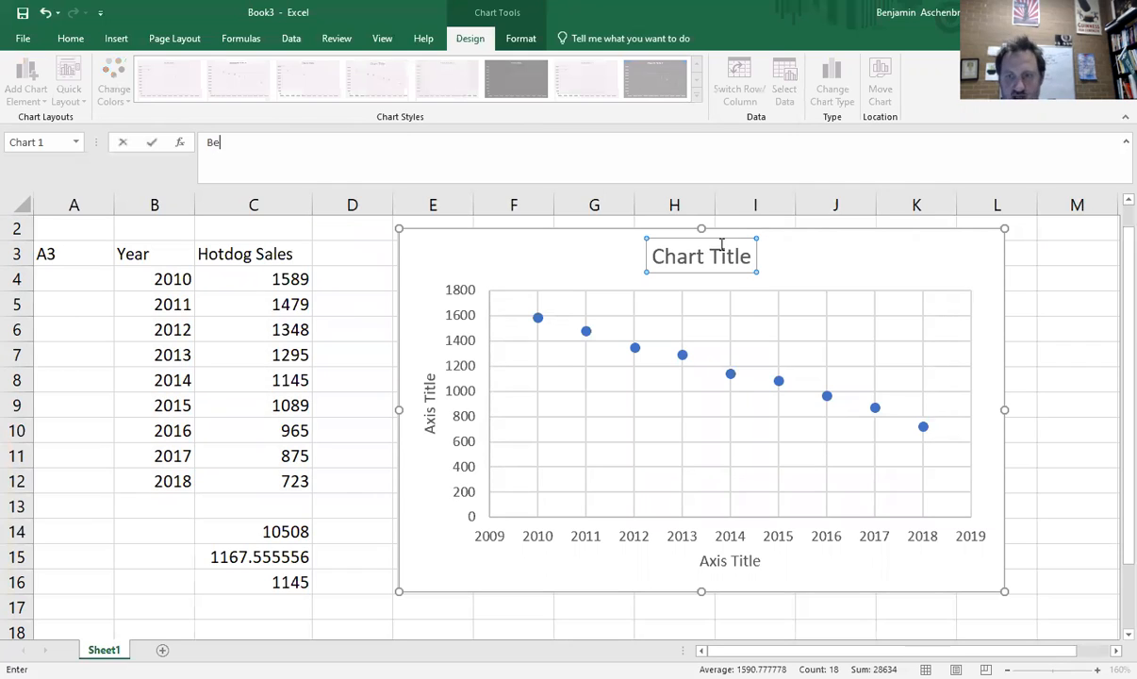
text(n's Hotdog Sales)
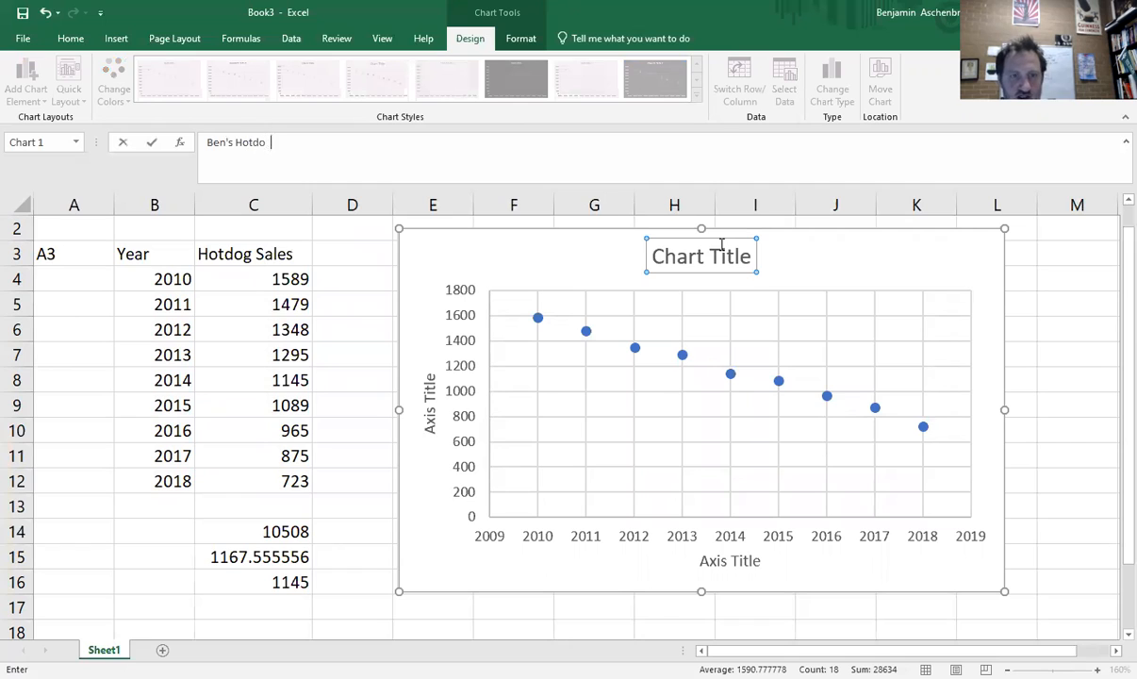
key(Return)
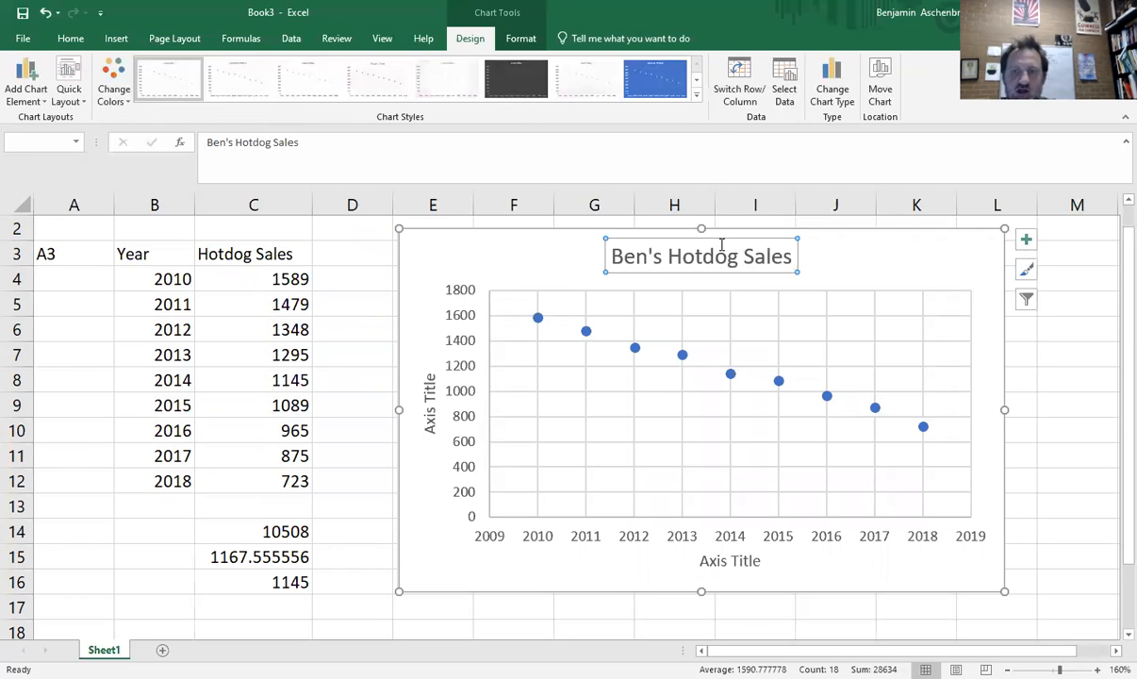
Title the chart's vertical axis "Number of Hotdogs Sold"
click(429, 396)
text(Nu)
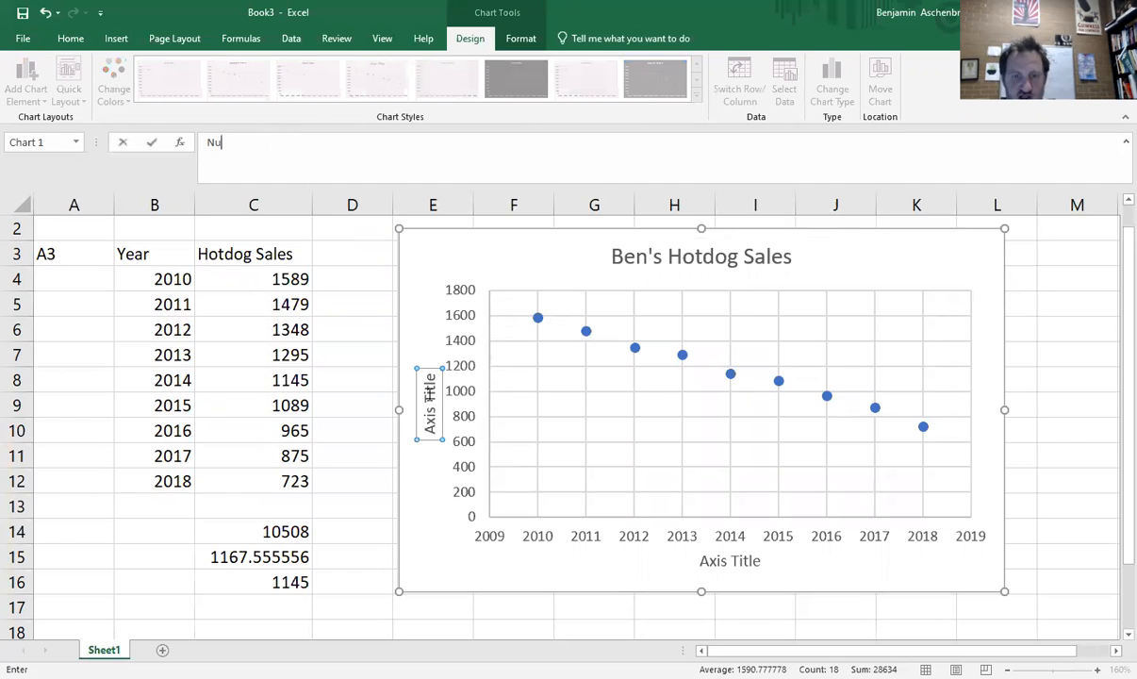
text(mber of Hotdogs Sold)
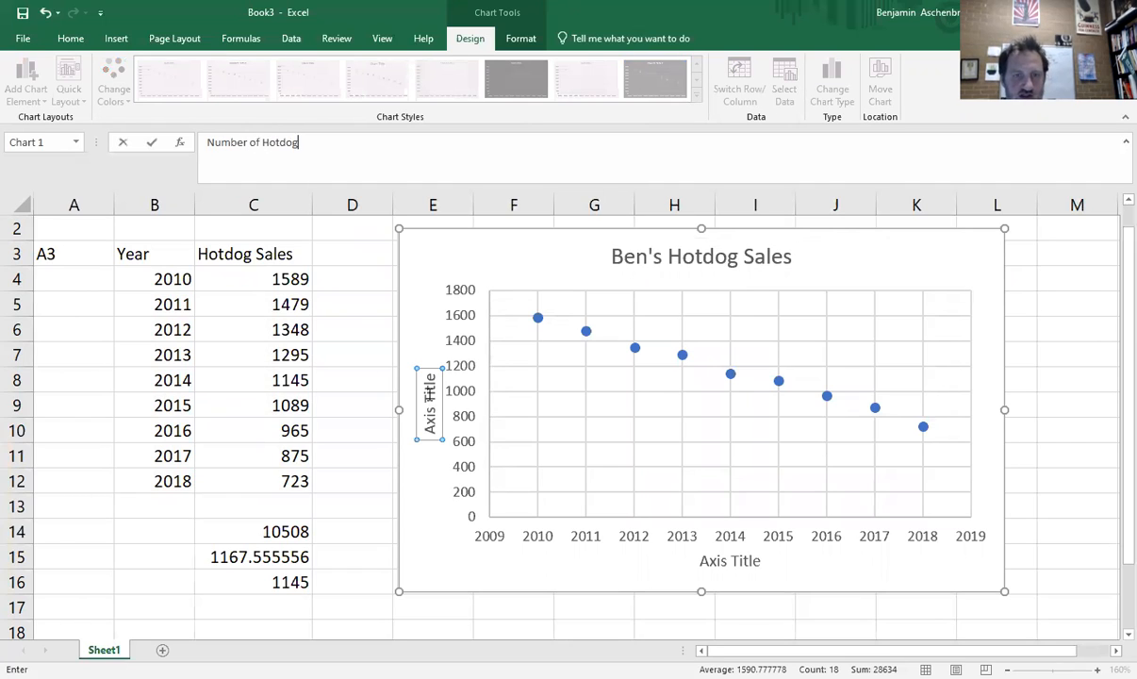
key(Return)
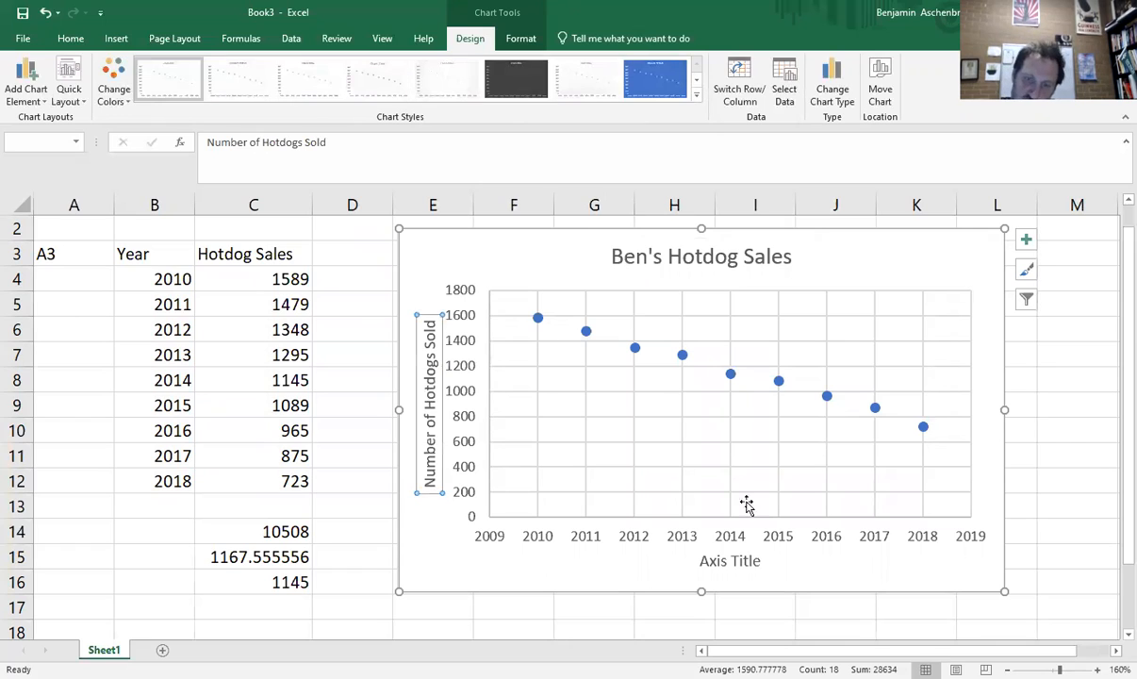
Title the chart's horizontal axis "Year"
click(713, 561)
text(Year)
key(Return)
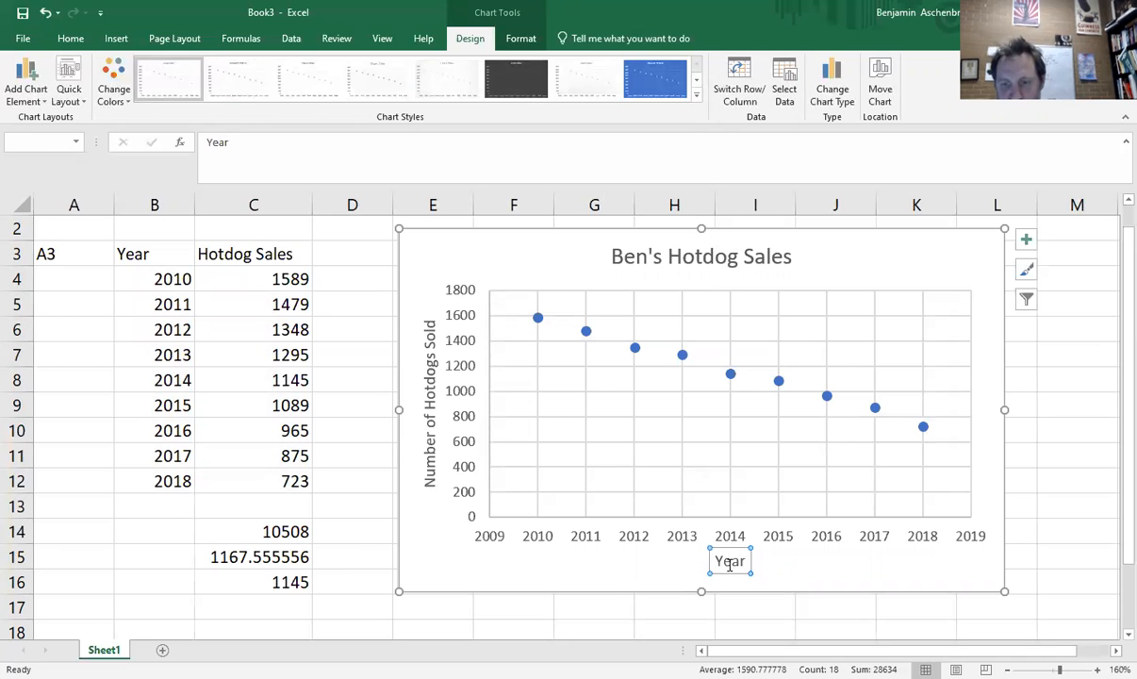
Open the horizontal axis title and the chart title for text editing
click(733, 560)
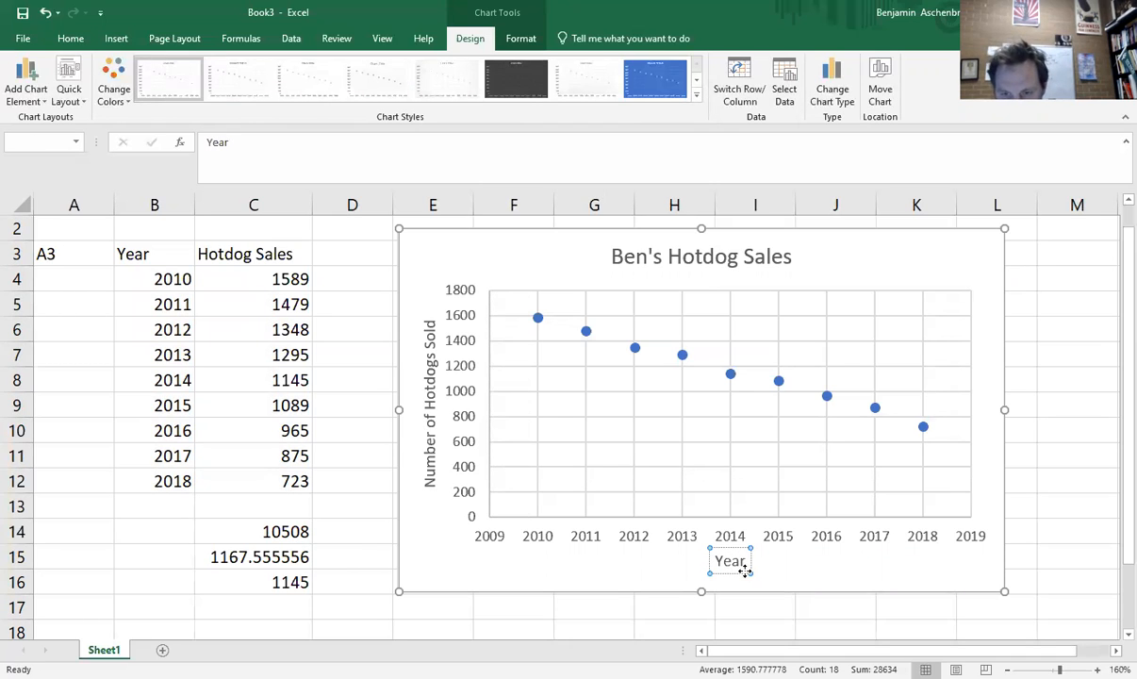
click(709, 264)
click(709, 257)
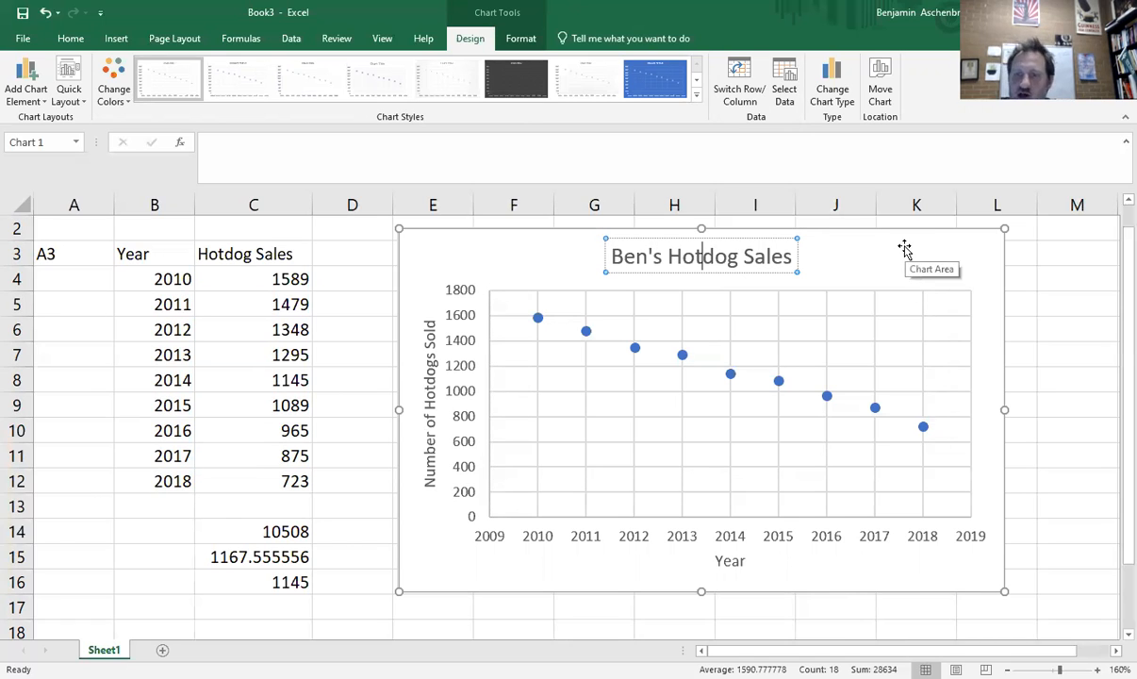
Select the sales data points in the scatter chart and add a linear trendline to the series
click(778, 382)
mouse_move(683, 356)
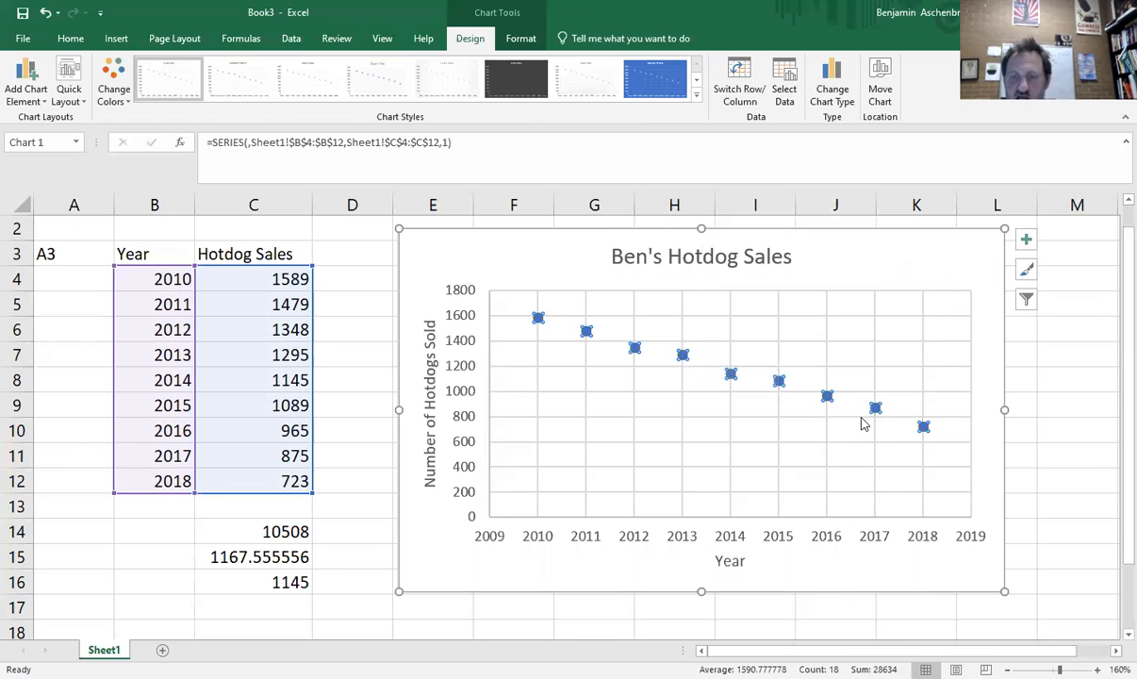
mouse_move(732, 376)
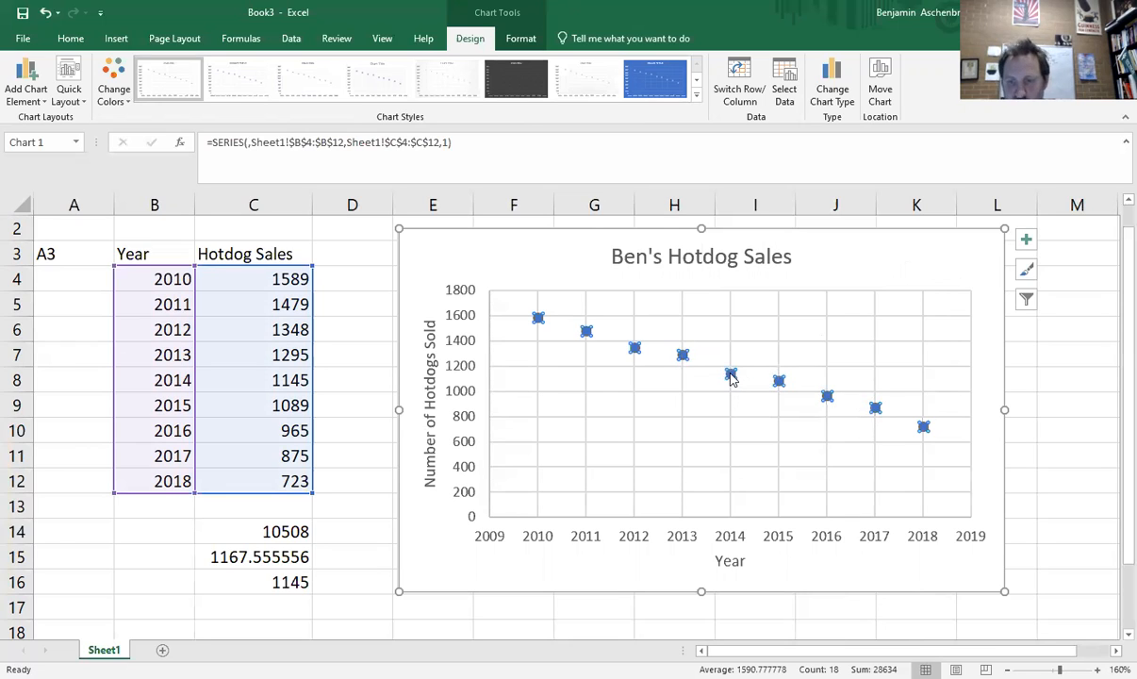
right_click(731, 375)
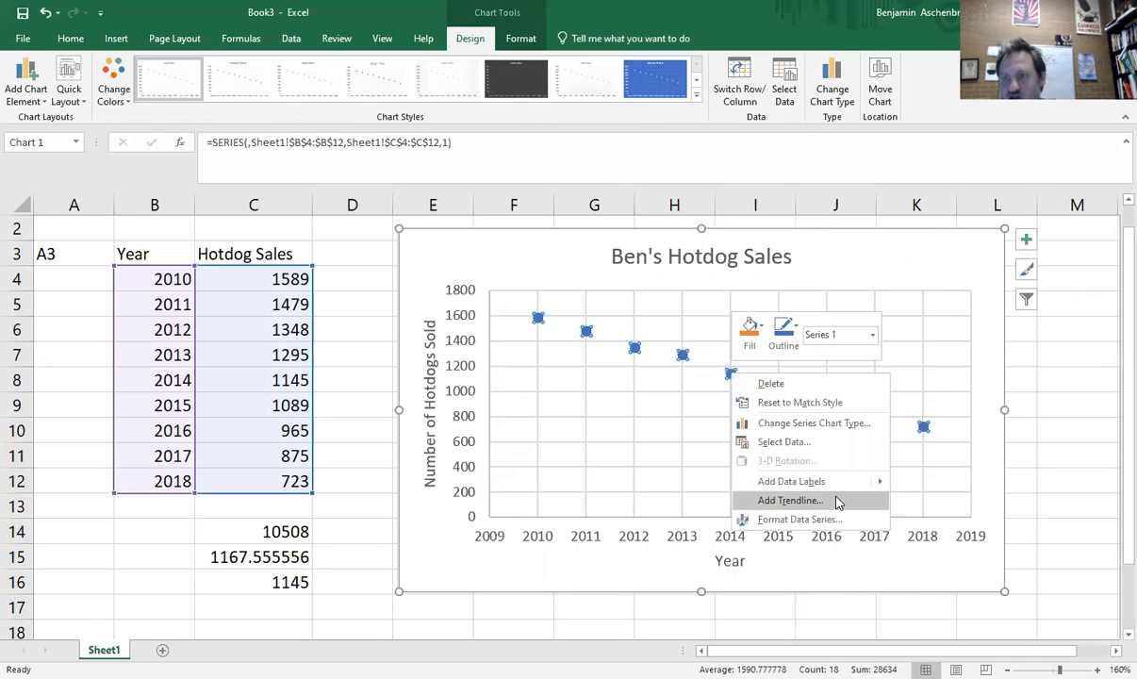
click(838, 502)
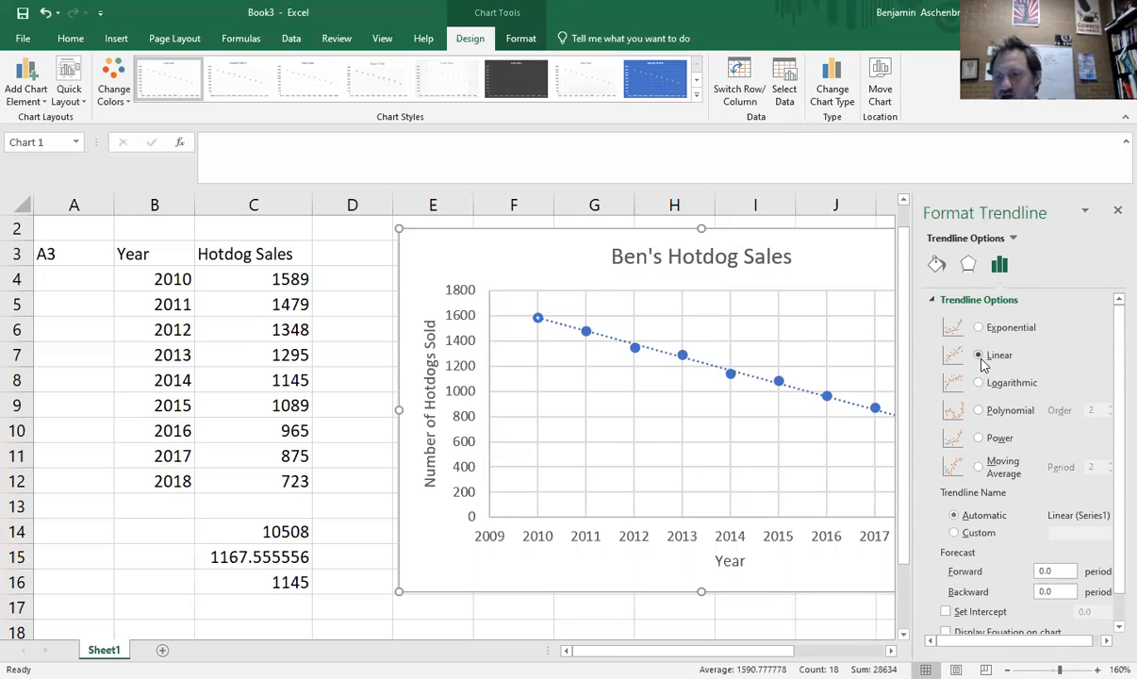
Try the Polynomial, Exponential, Logarithmic and Power trendline types on the sales data in turn
click(979, 410)
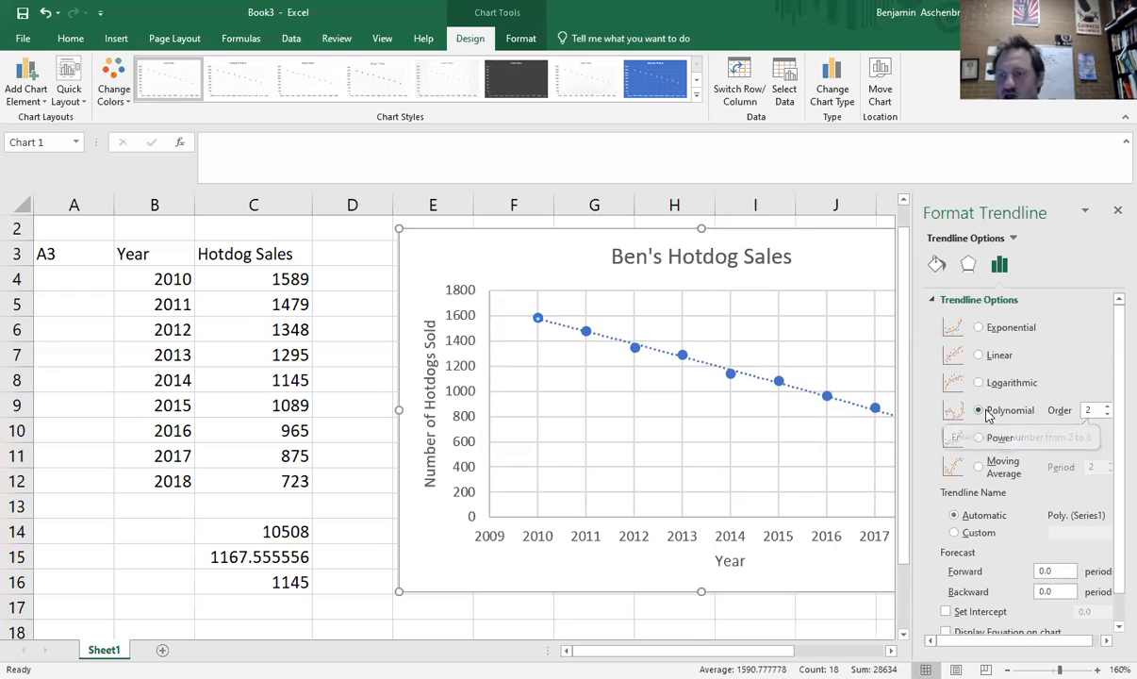
click(980, 328)
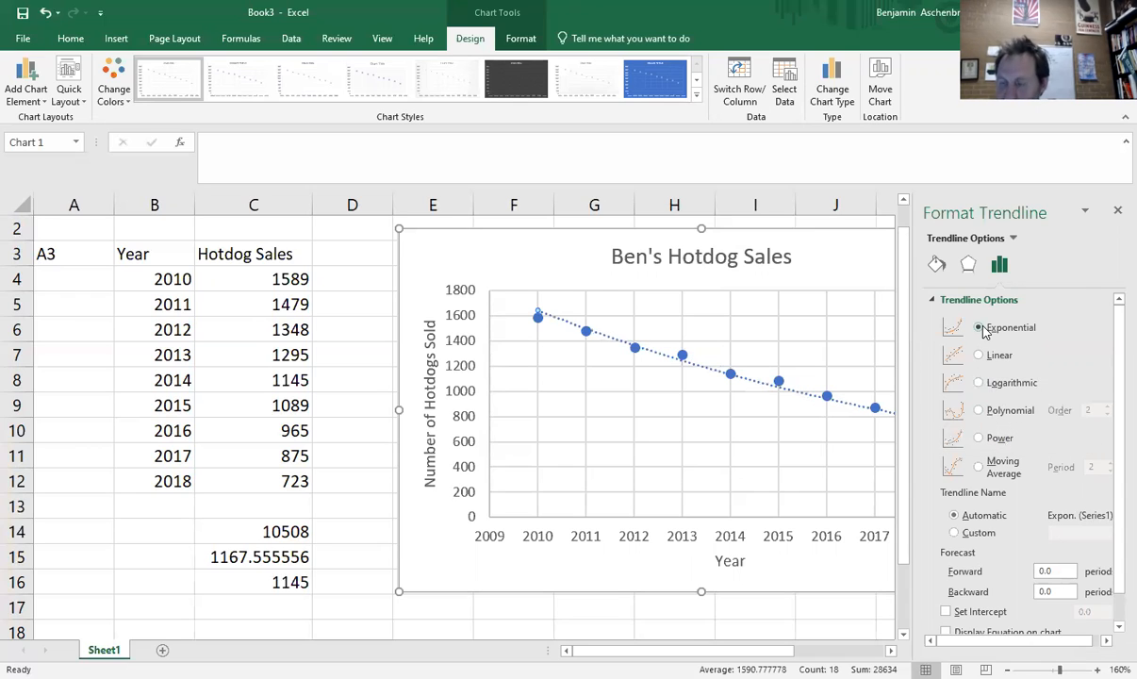
click(978, 382)
click(979, 439)
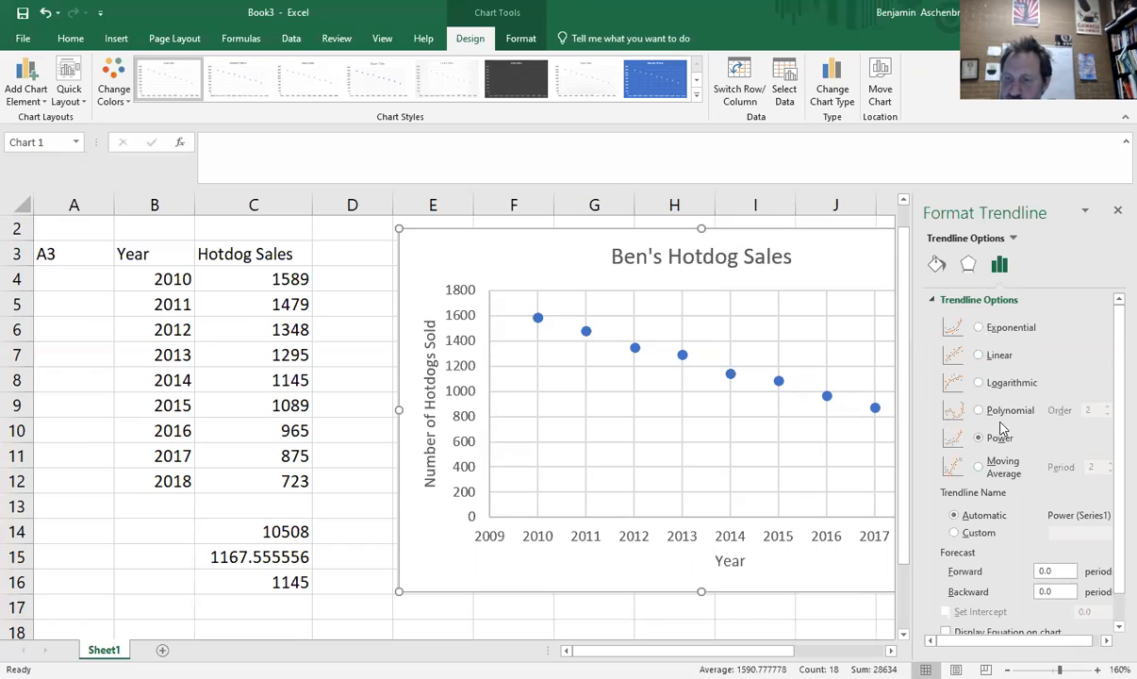
Set the trendline type to Linear and display its equation and R-squared value on the chart
click(979, 356)
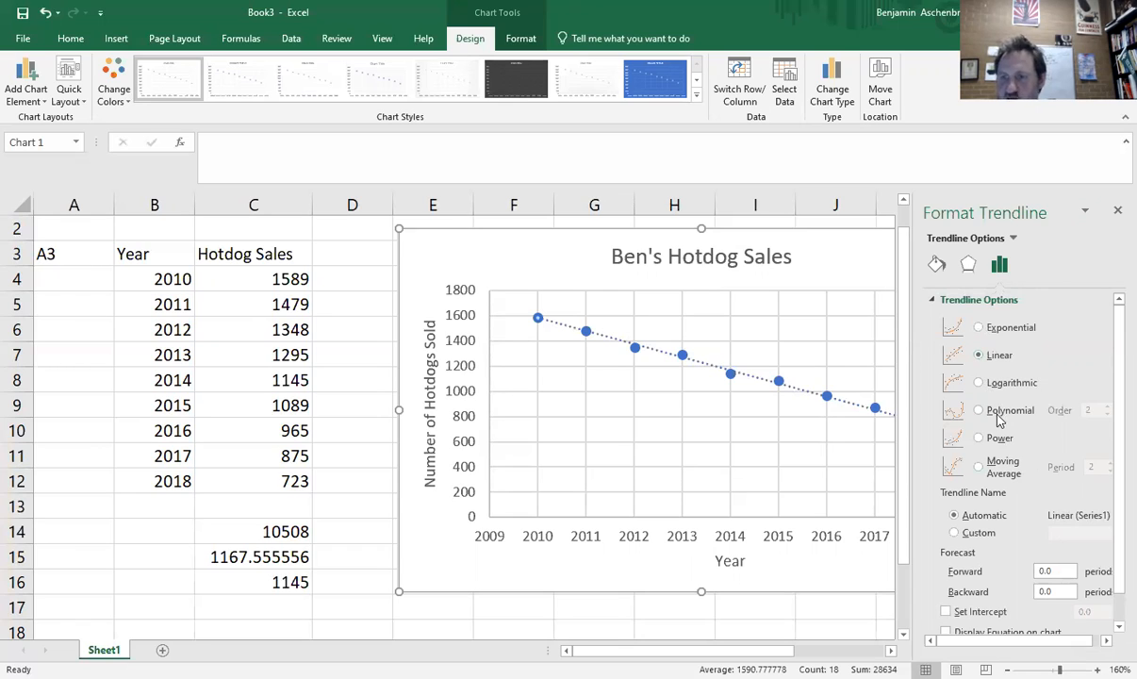
scroll(997, 407, down, 1)
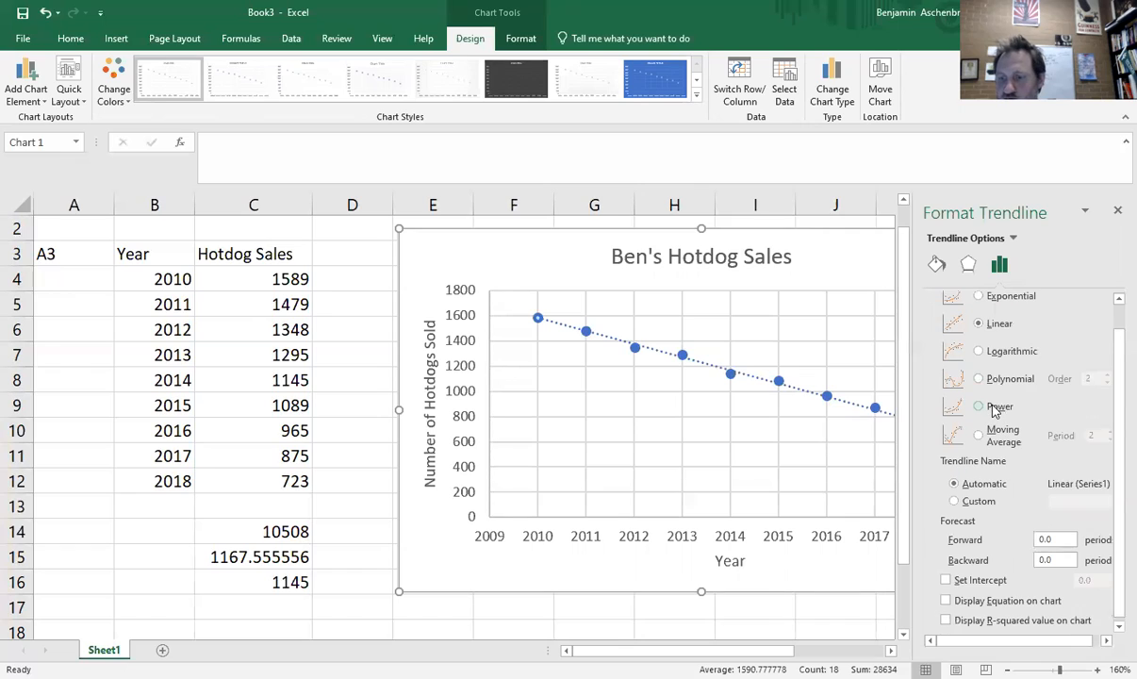
click(975, 604)
click(957, 620)
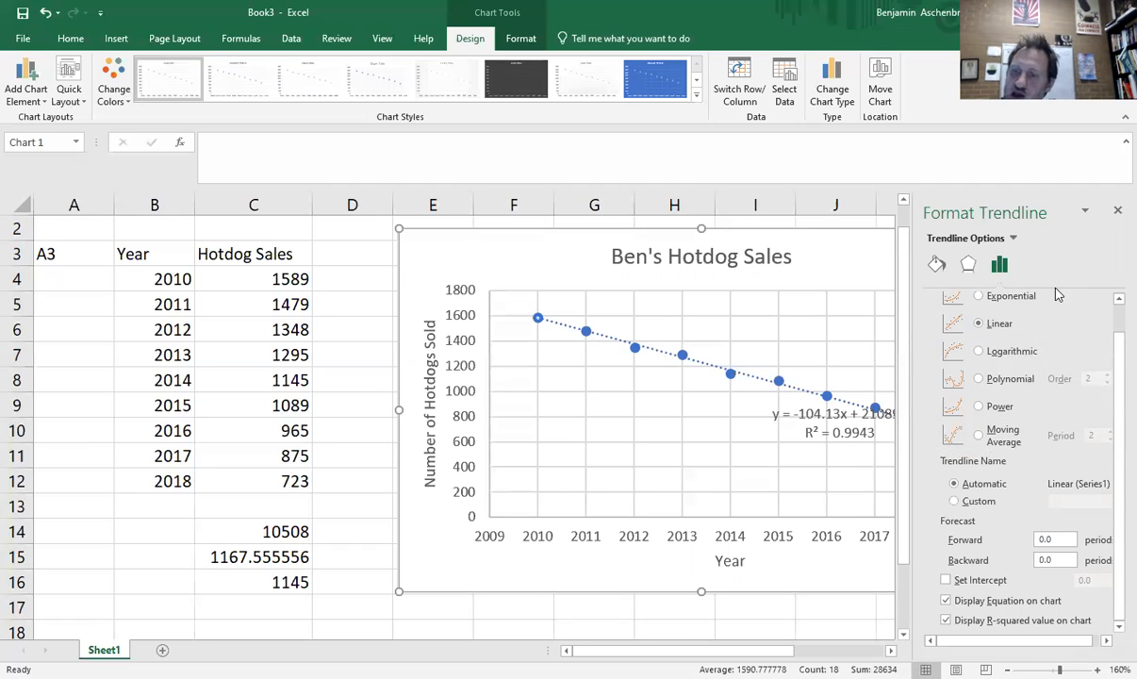
Extend the linear trendline's forecast forward by 5 periods and close the trendline formatting
drag(1070, 539, 1030, 540)
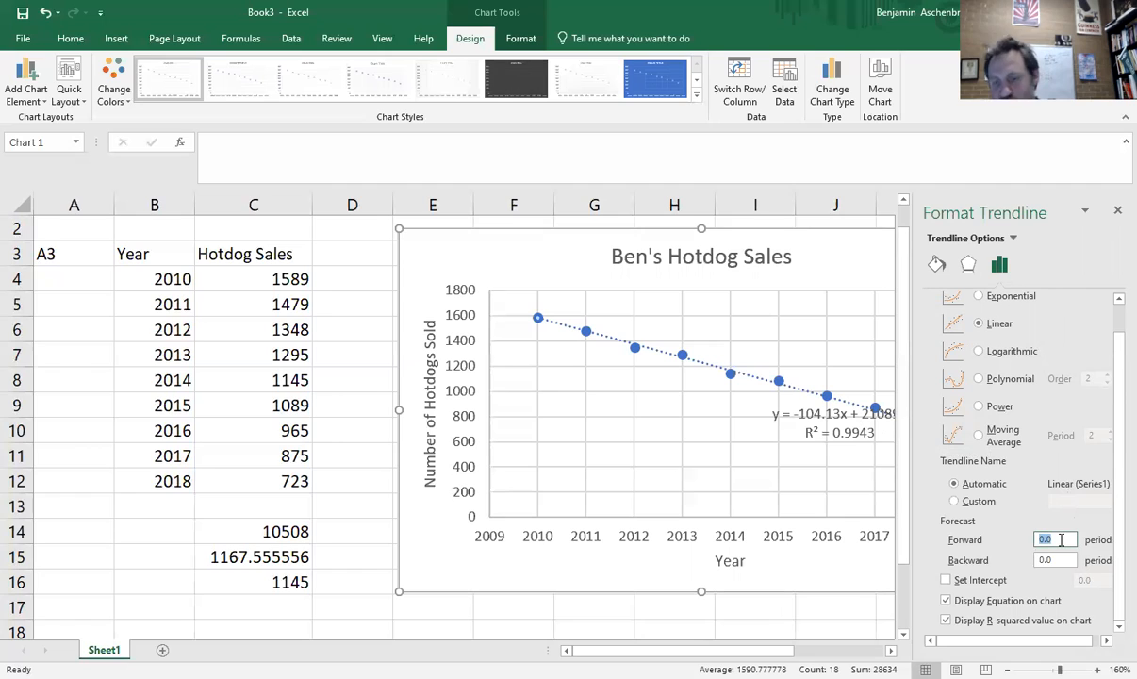
text(5)
key(Return)
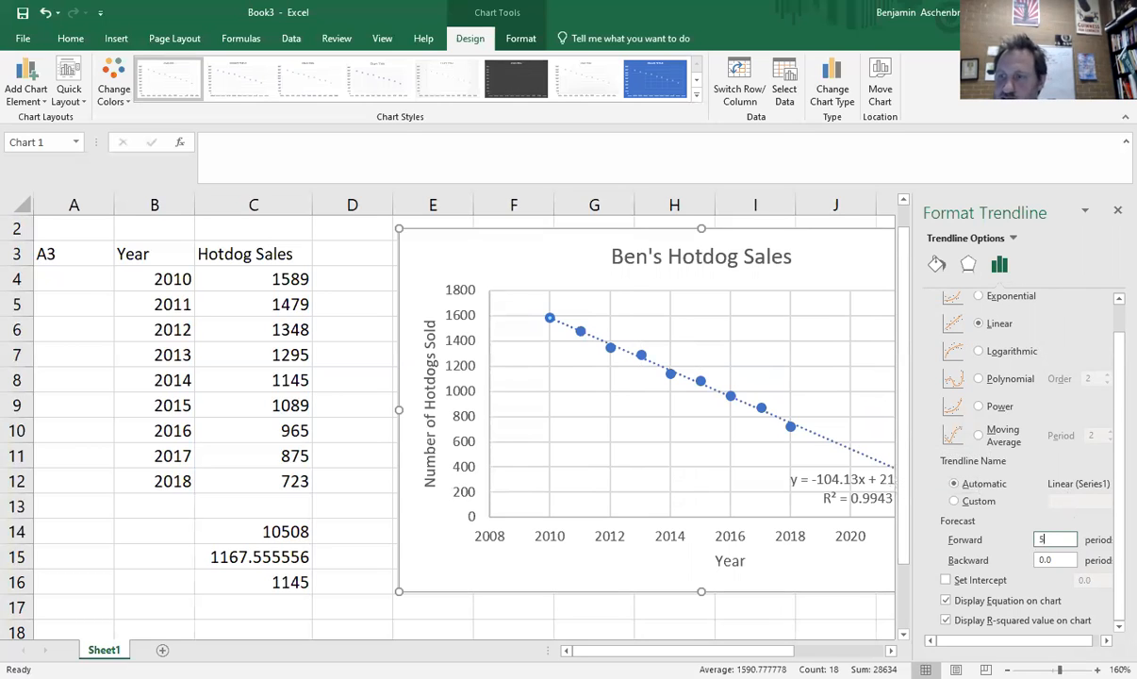
click(1117, 210)
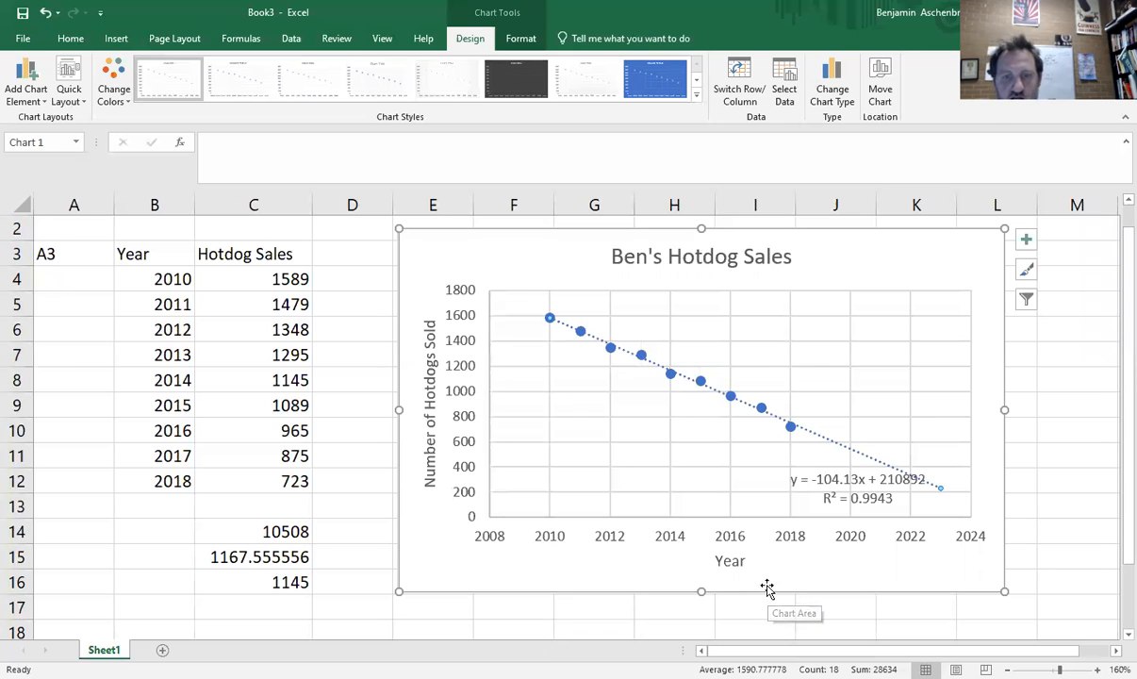
Widen the chart beside a narrowed plot area and move the trendline equation label into the blank space to the plot's right
scroll(797, 434, down, 2)
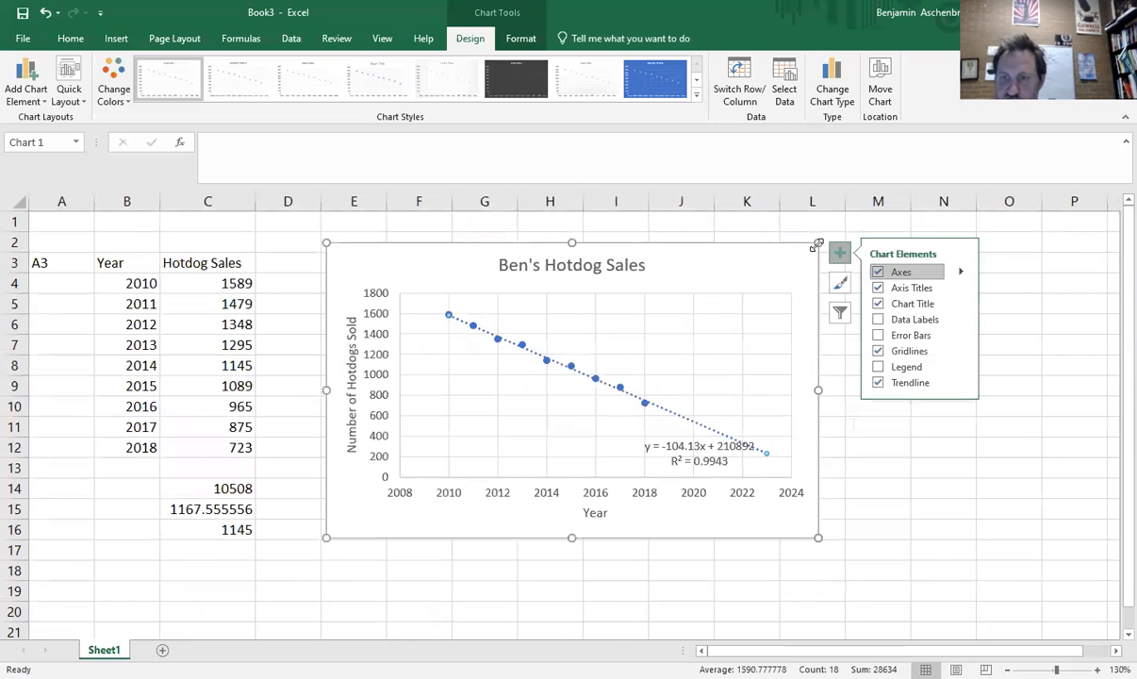
drag(817, 243, 1037, 242)
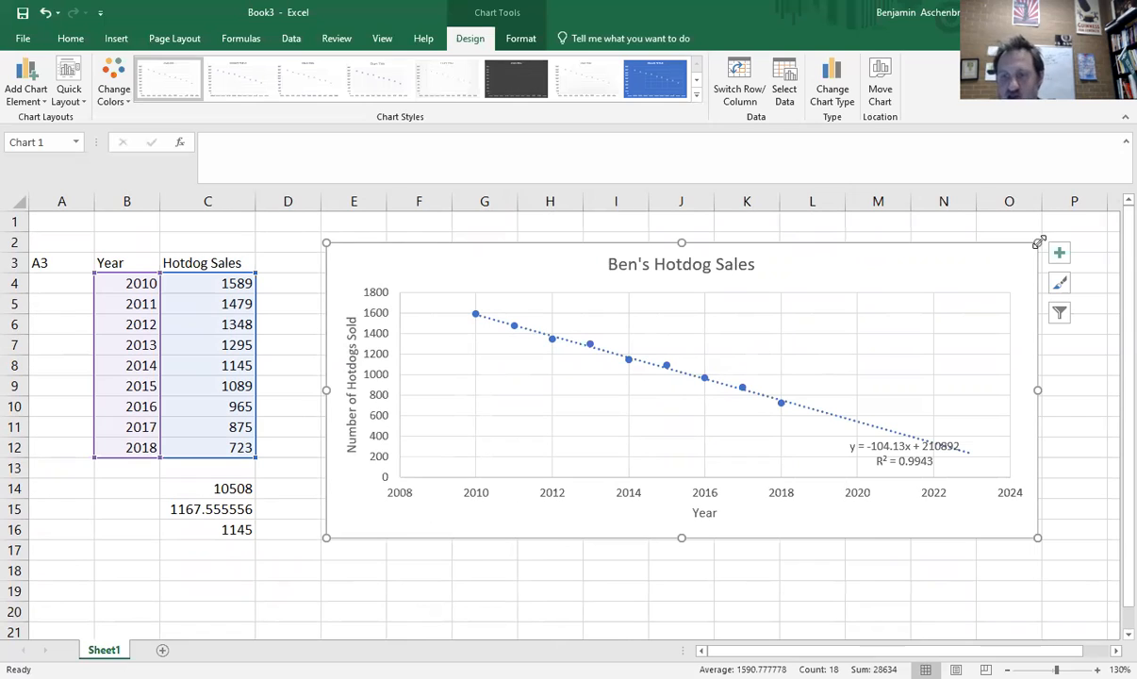
click(984, 294)
drag(1012, 289, 853, 292)
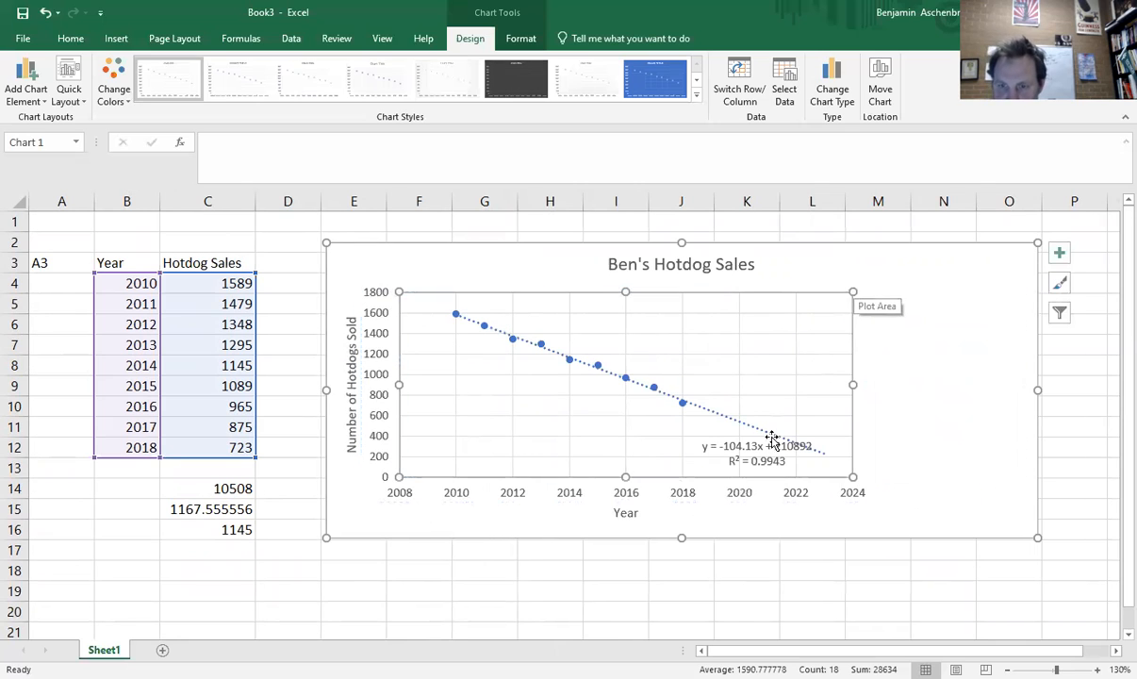
drag(762, 448, 944, 313)
click(939, 483)
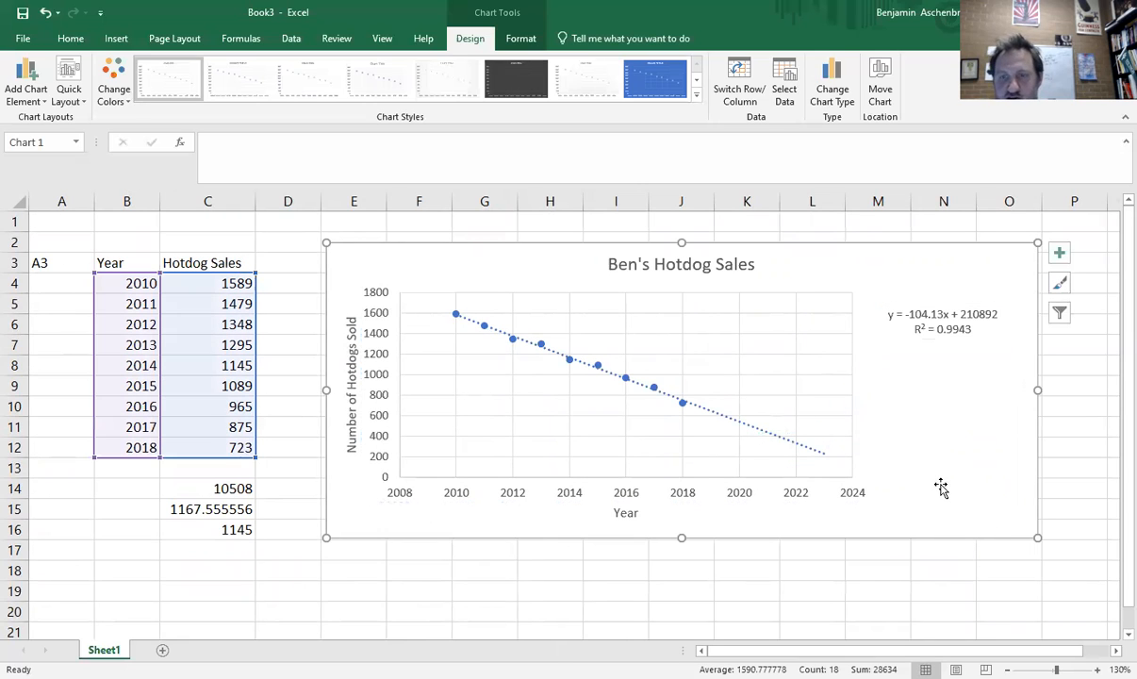
Insert a text box reading "Linear Model" in the chart, just above the linear trendline equation
click(71, 39)
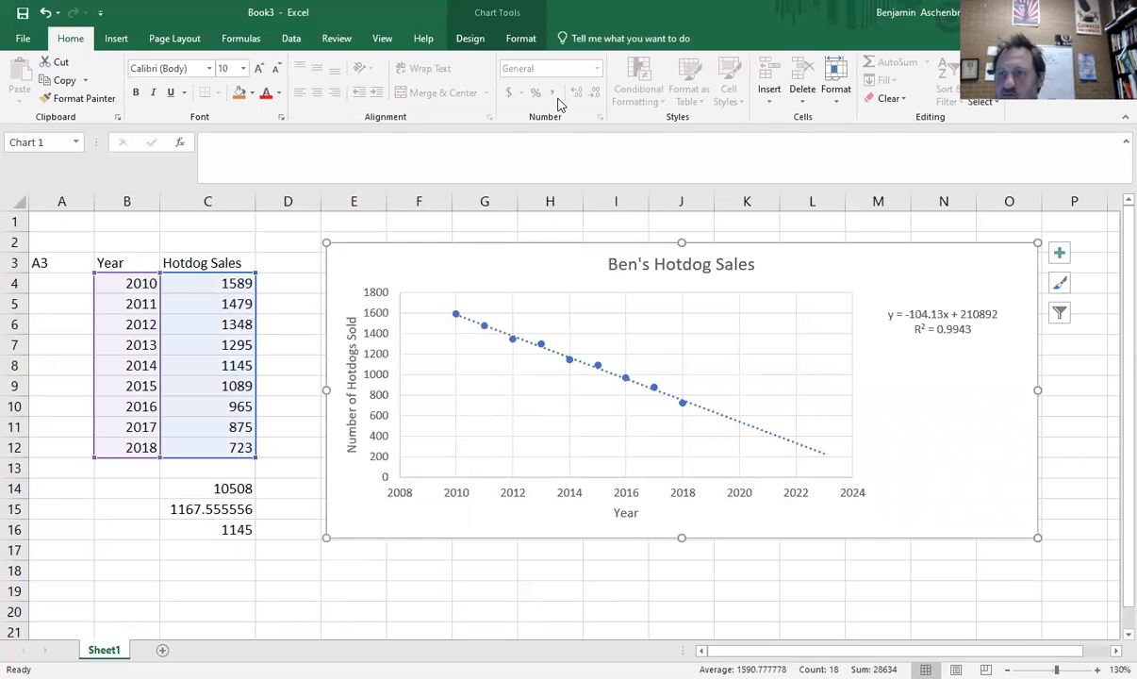
click(116, 39)
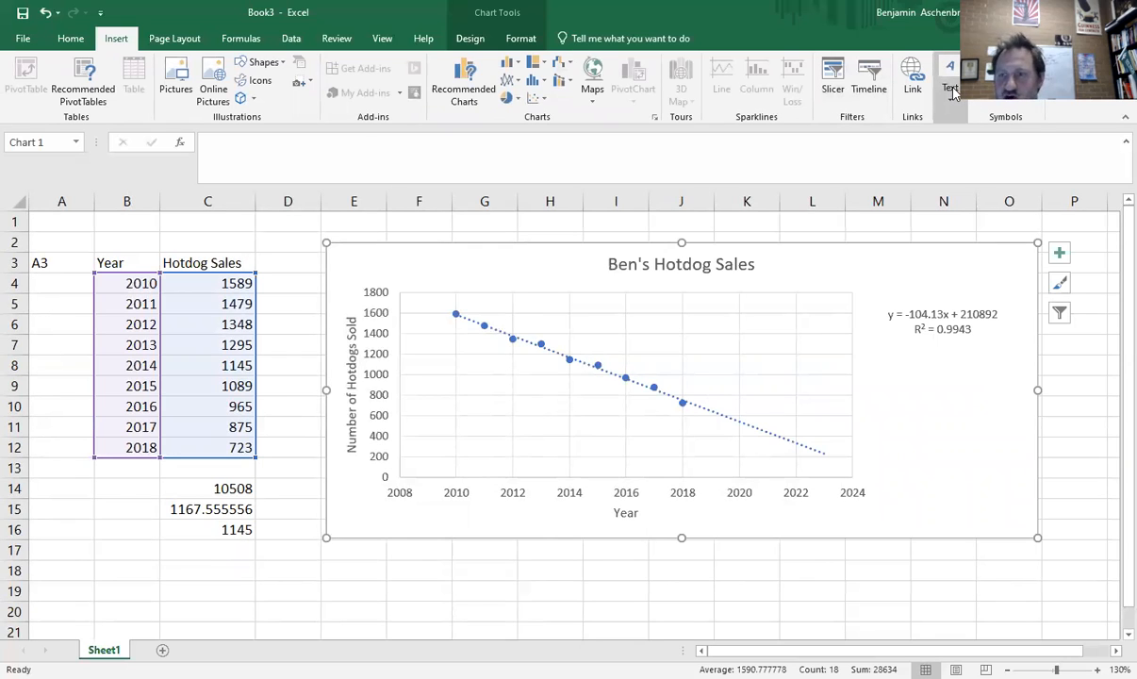
click(952, 93)
click(952, 151)
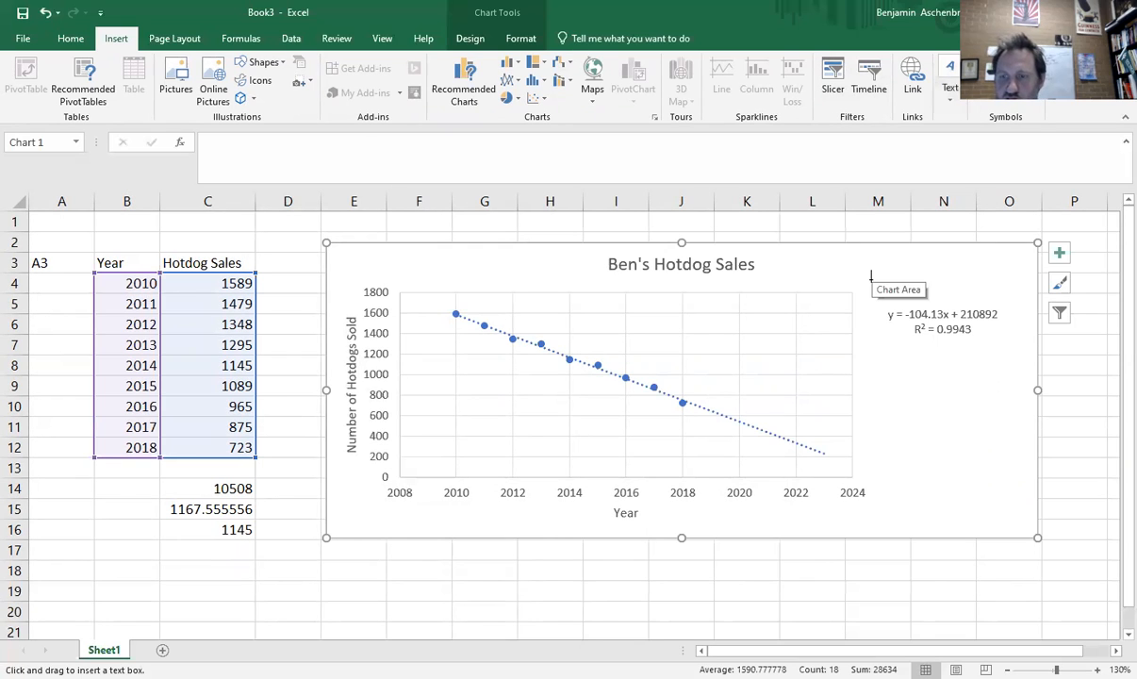
drag(871, 282, 994, 302)
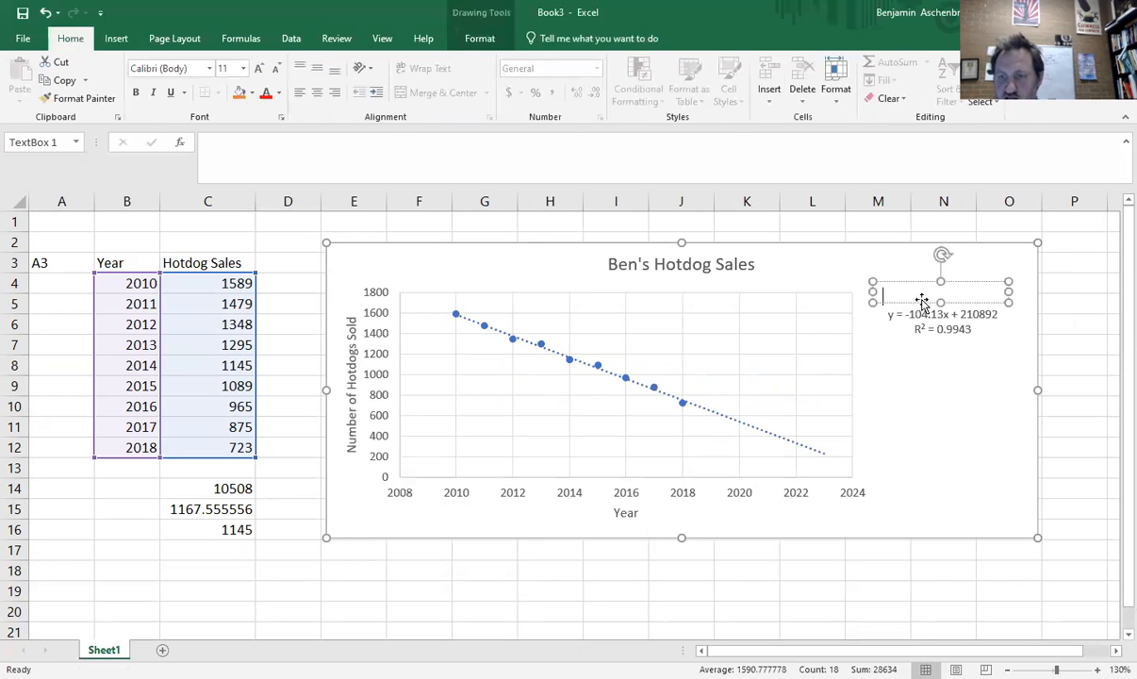
text(Linear Model)
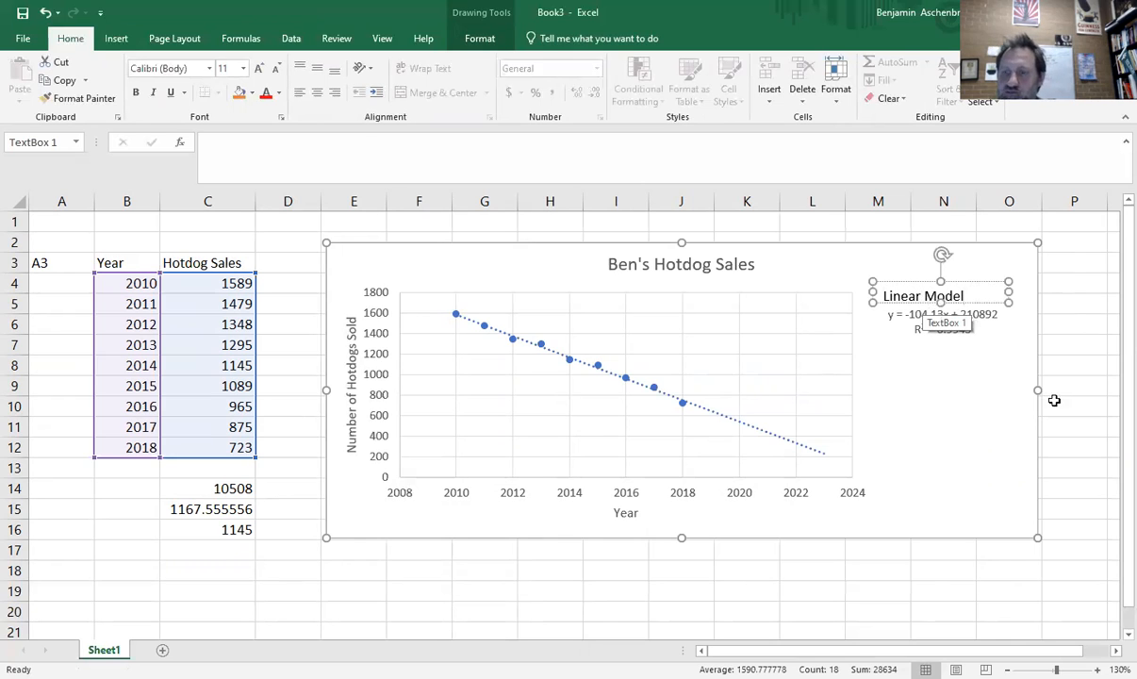
click(951, 420)
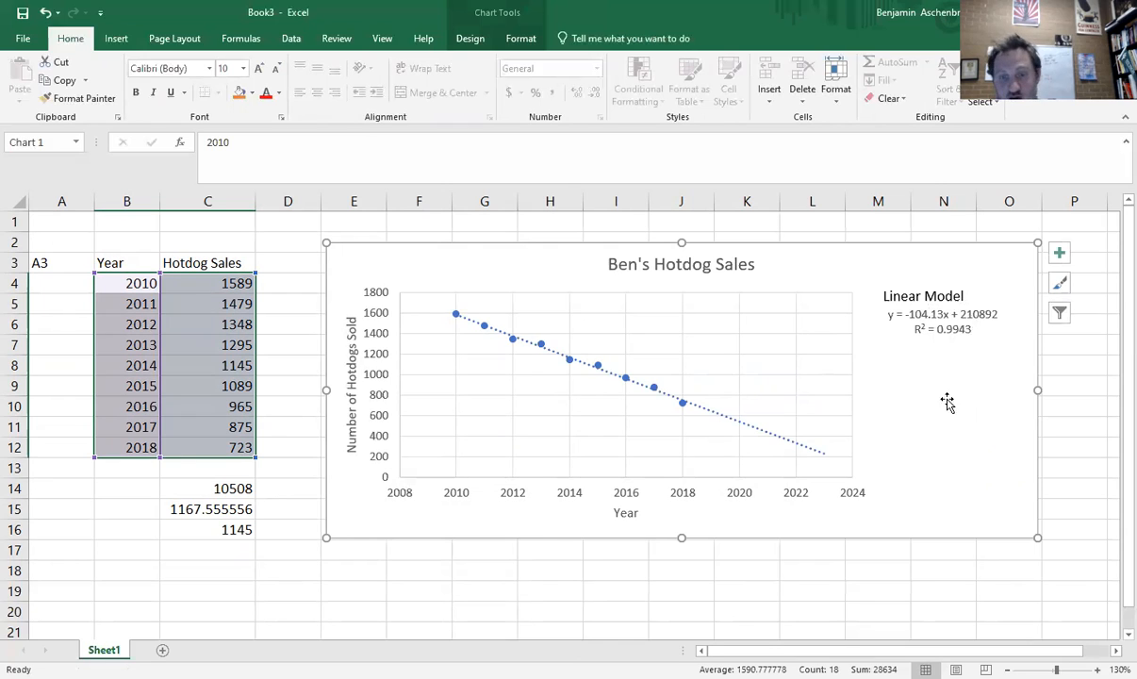
Add a second trendline to the sales data as an order 2 Polynomial, displaying its equation and R-squared value on the chart
click(542, 349)
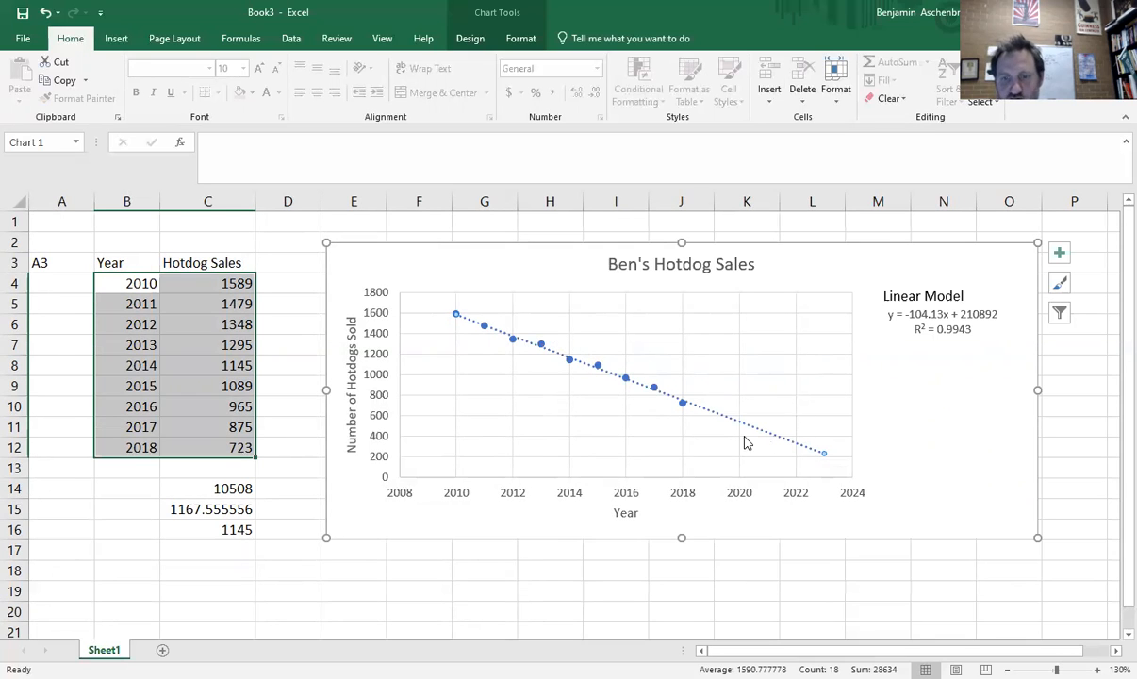
click(513, 345)
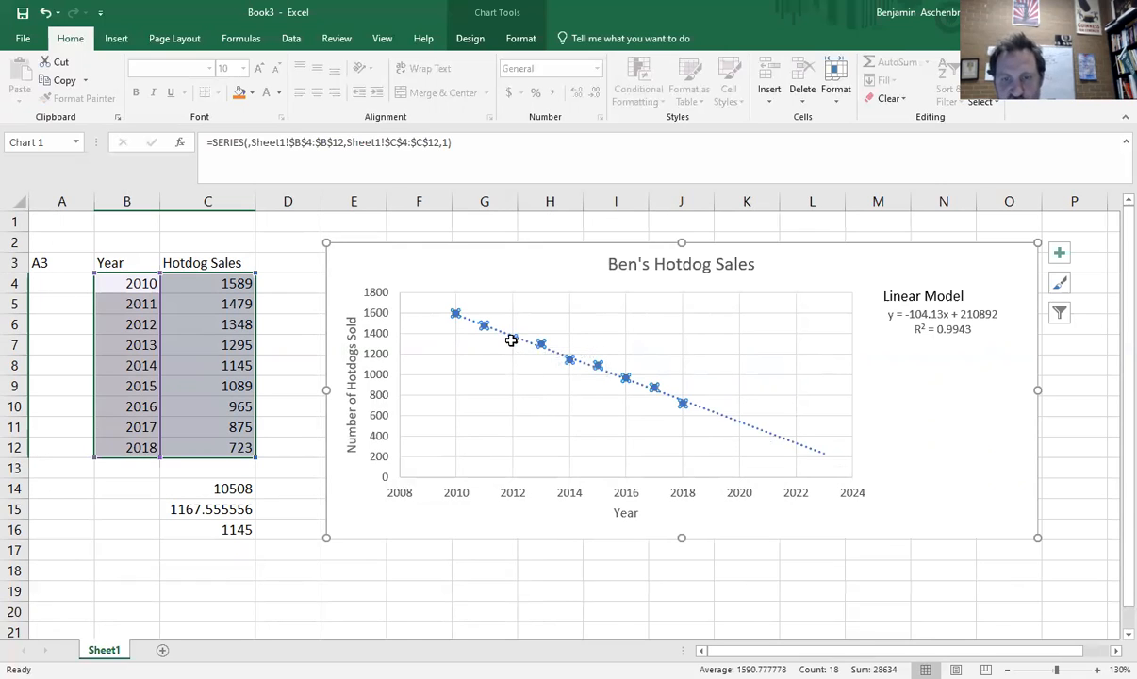
right_click(511, 343)
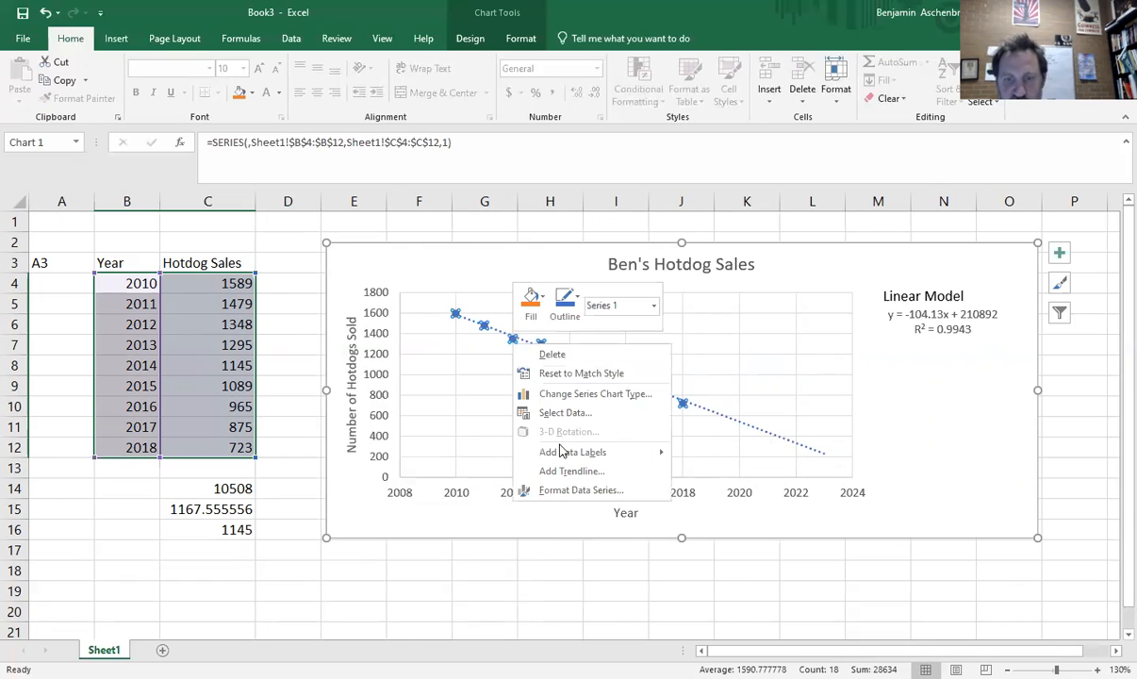
click(564, 474)
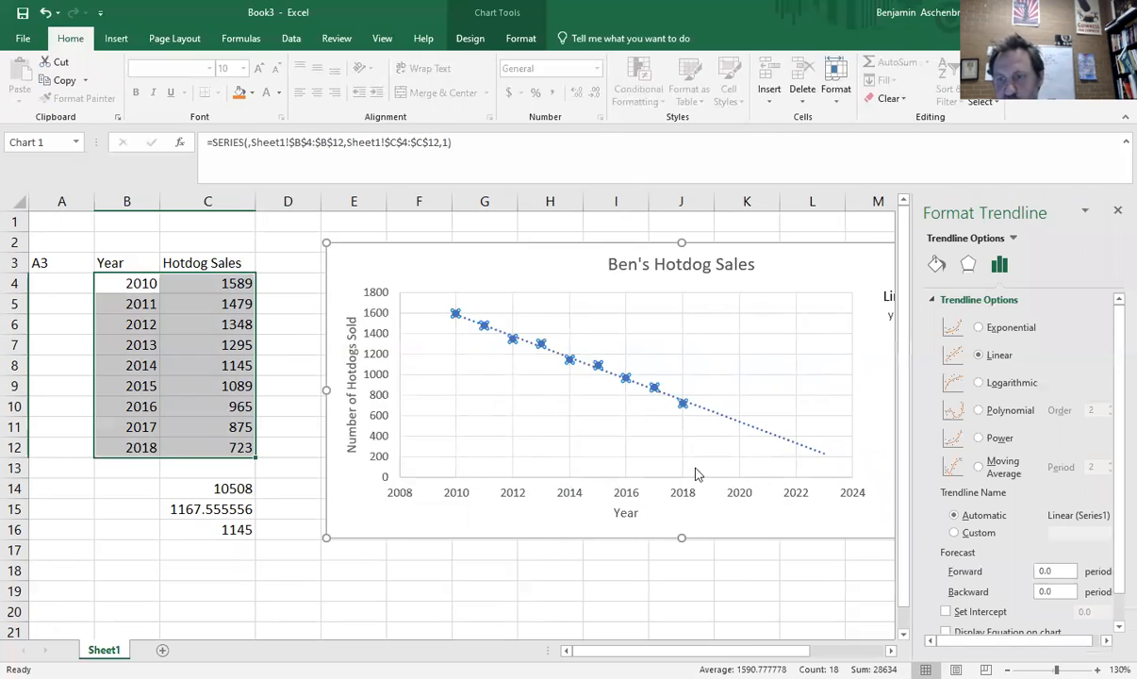
click(1003, 415)
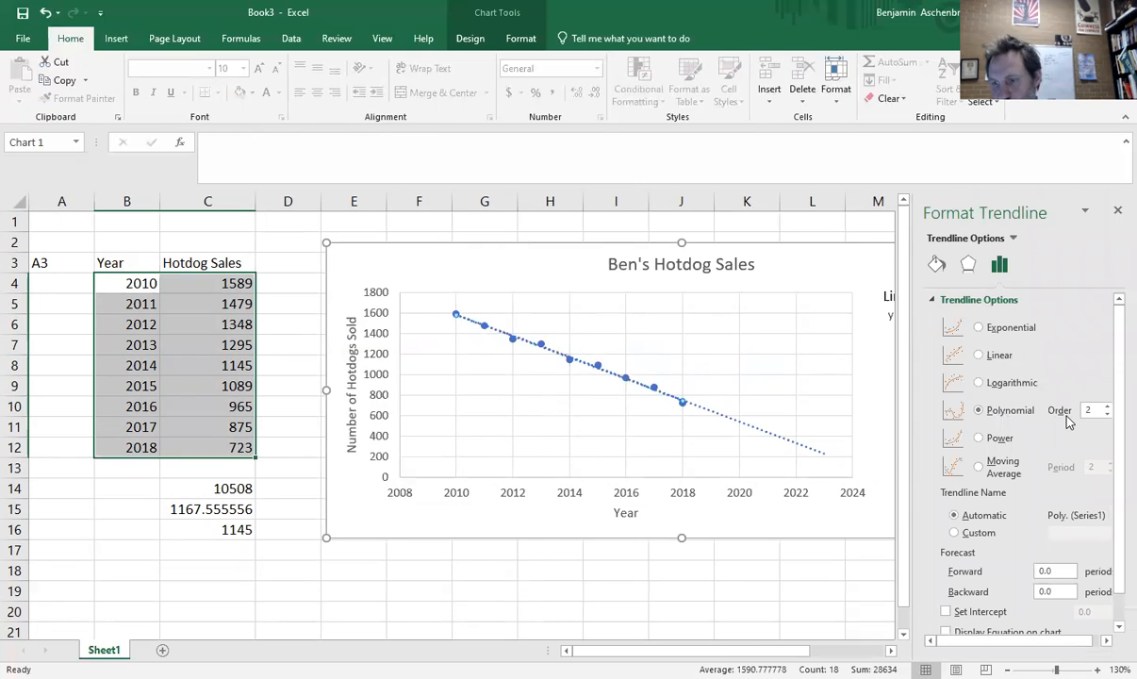
scroll(1051, 406, down, 1)
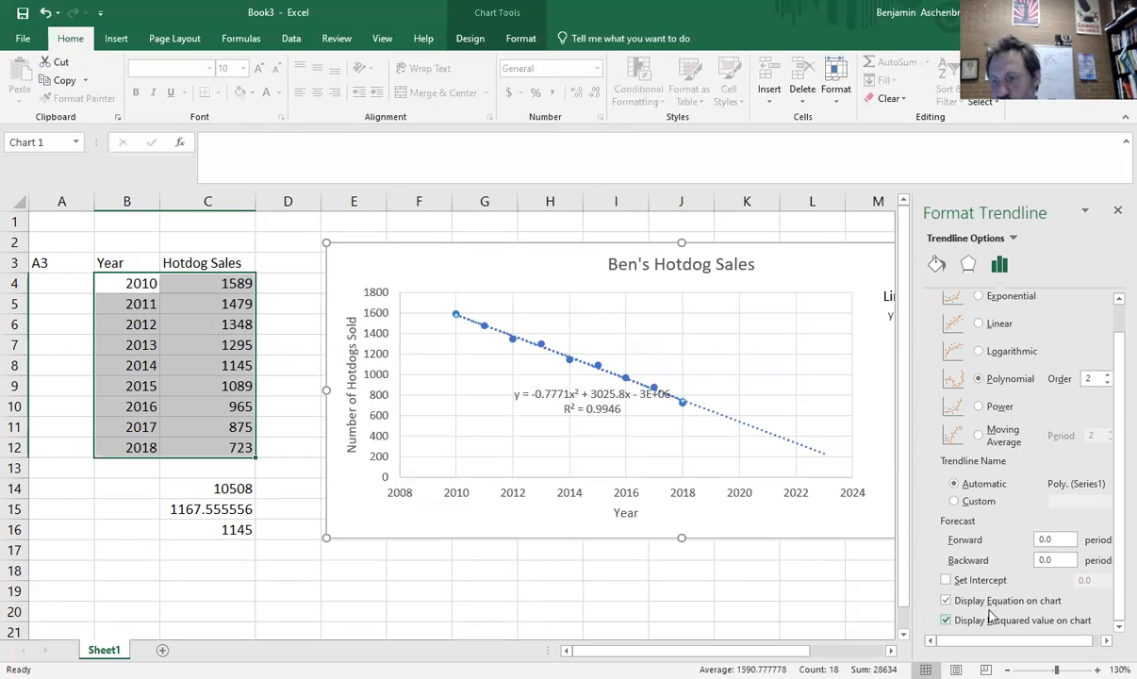
Forecast the polynomial trendline forward by 5 periods and move its equation label below the linear equation, beside the plot area
click(1034, 541)
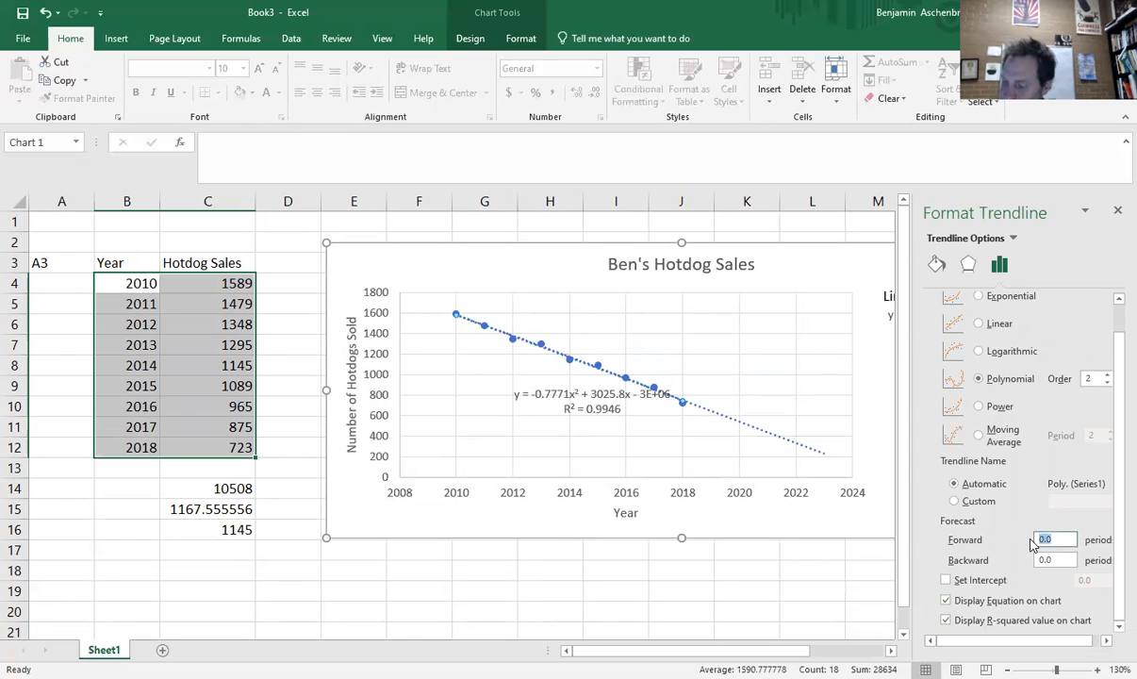
text(5)
key(Return)
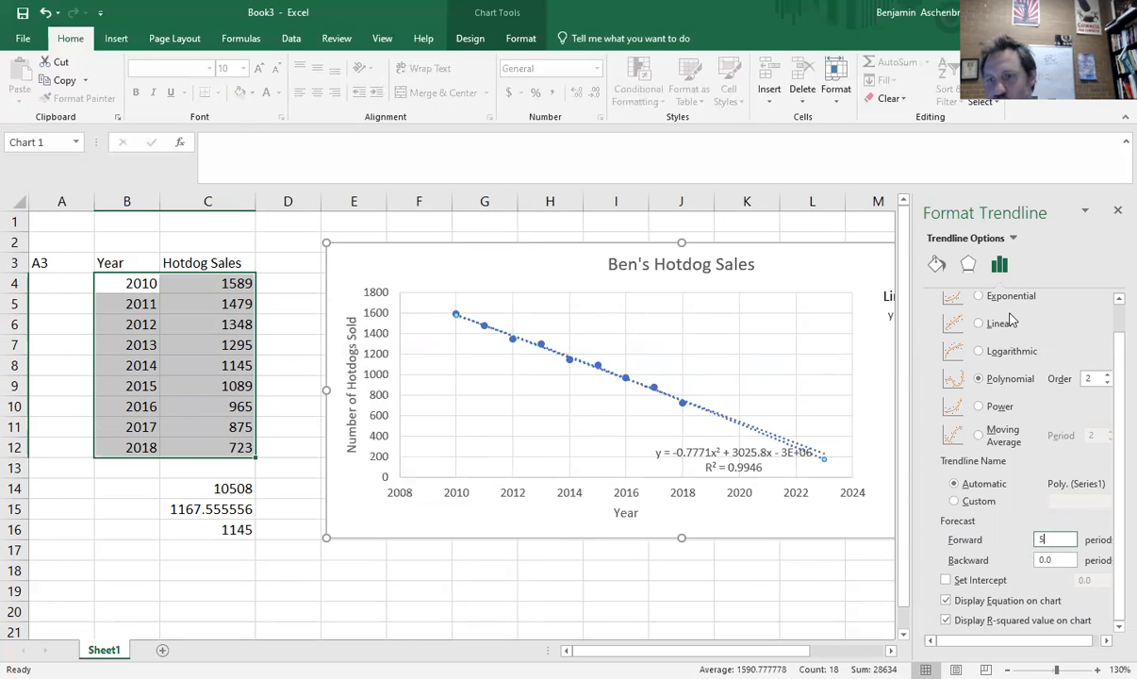
click(1117, 210)
drag(728, 460, 934, 394)
click(873, 349)
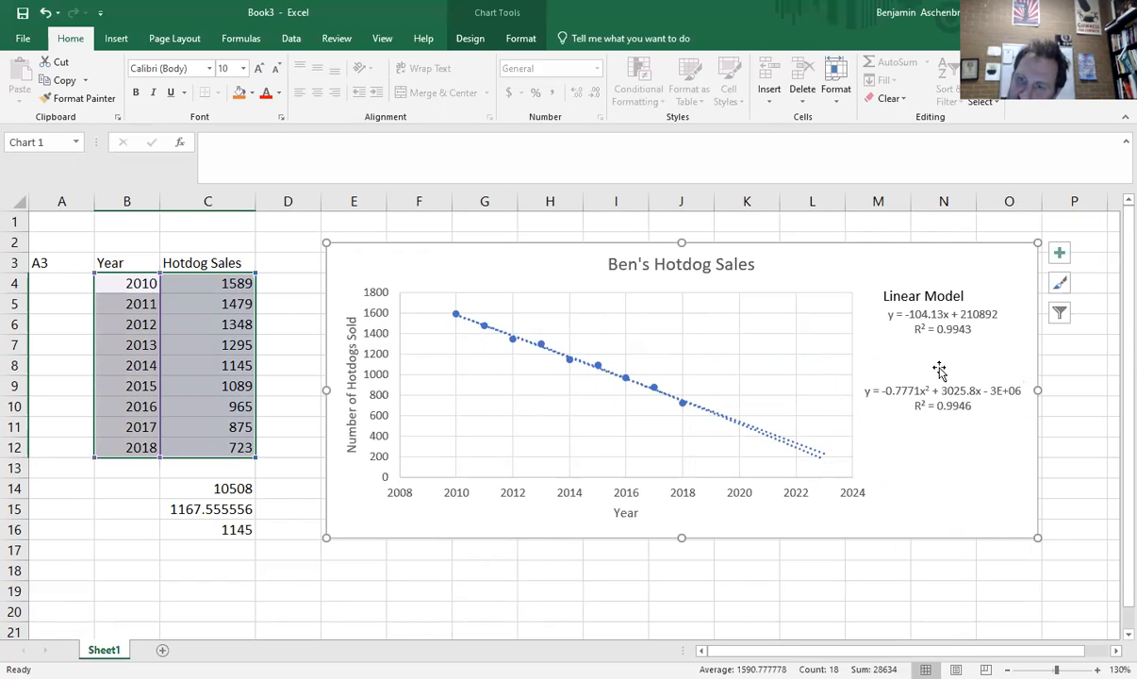
click(116, 38)
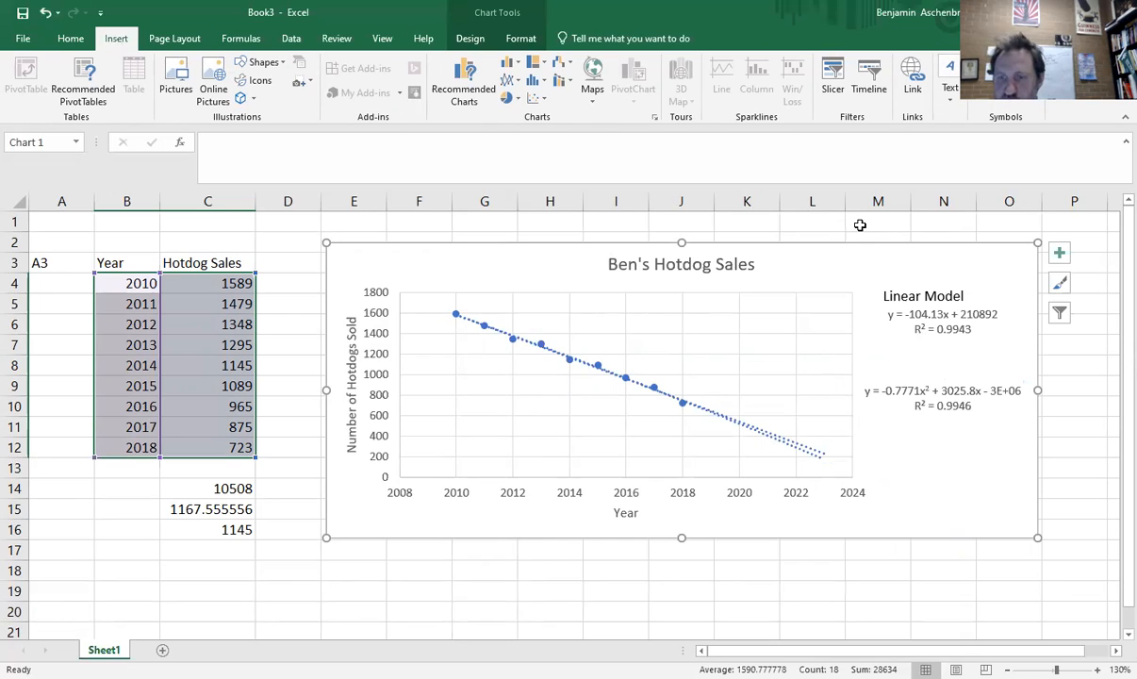
mouse_move(867, 364)
mouse_down()
mouse_move(1007, 376)
mouse_move(1020, 386)
mouse_move(1026, 362)
mouse_up()
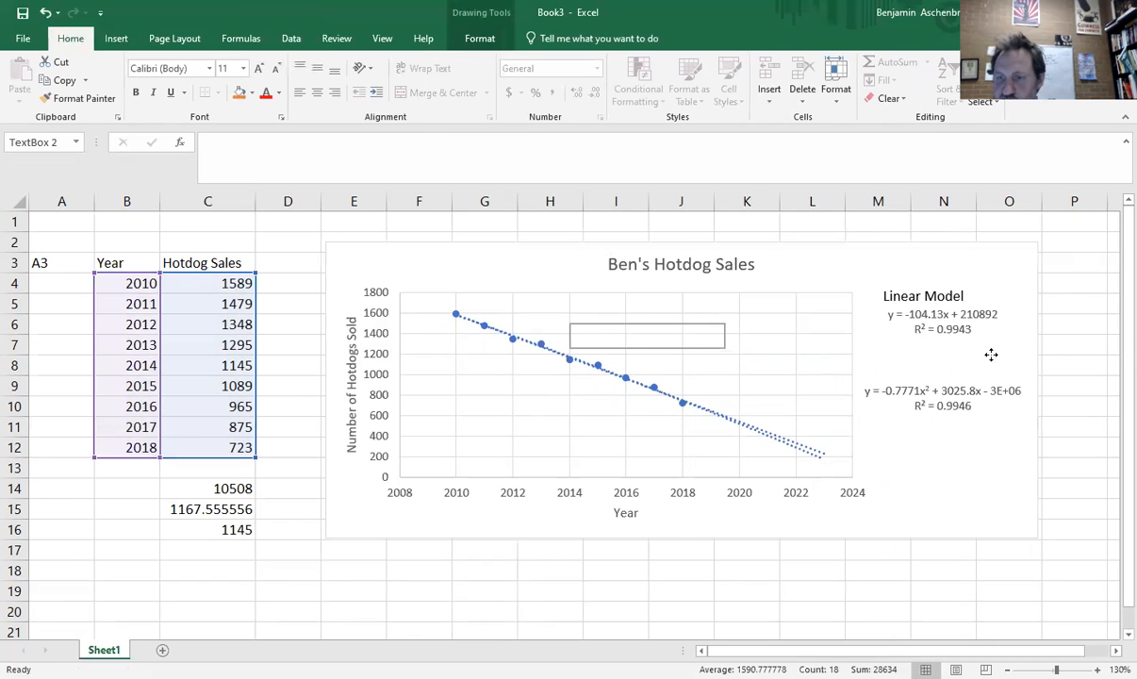
click(933, 366)
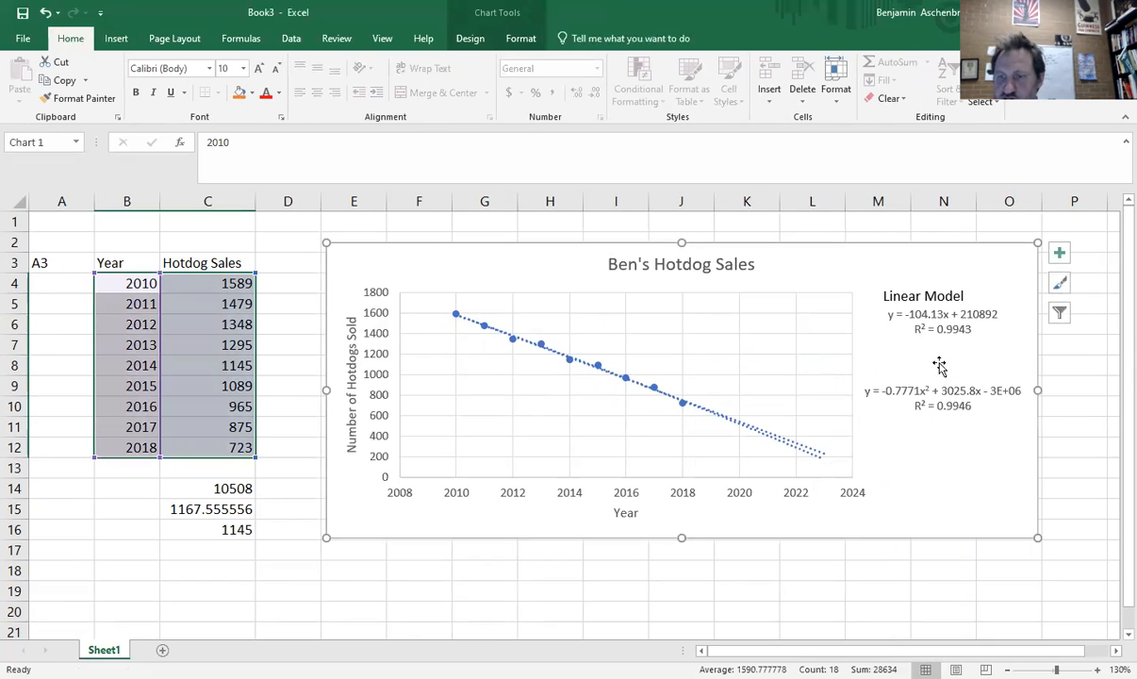
double_click(939, 365)
click(1116, 209)
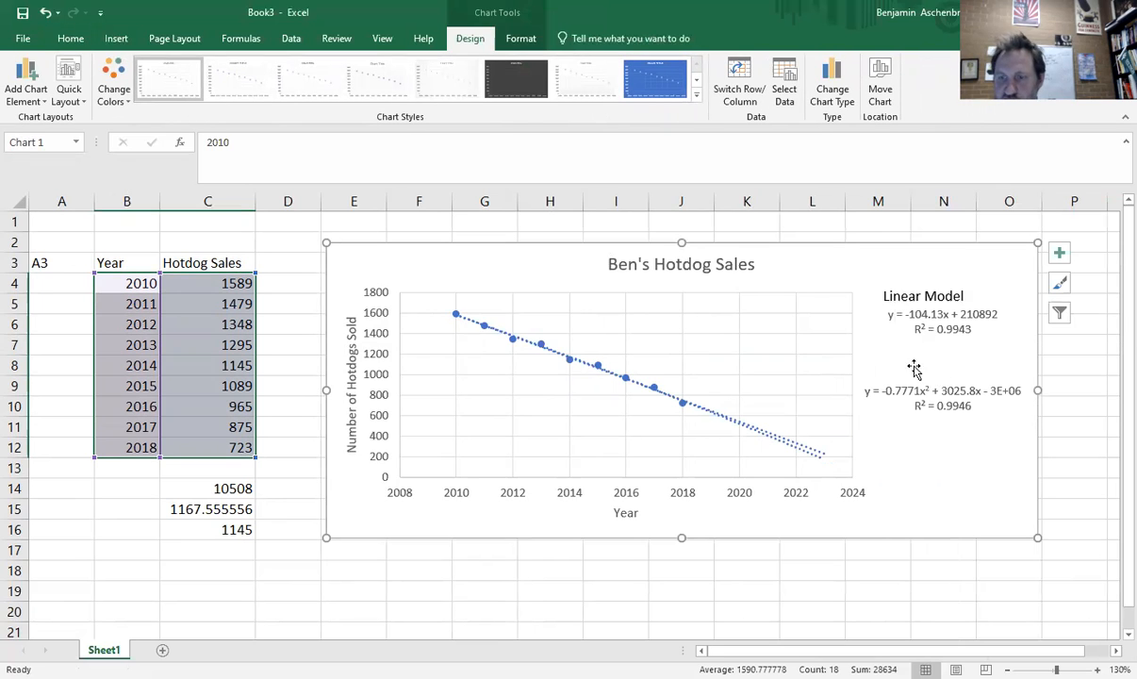
double_click(883, 368)
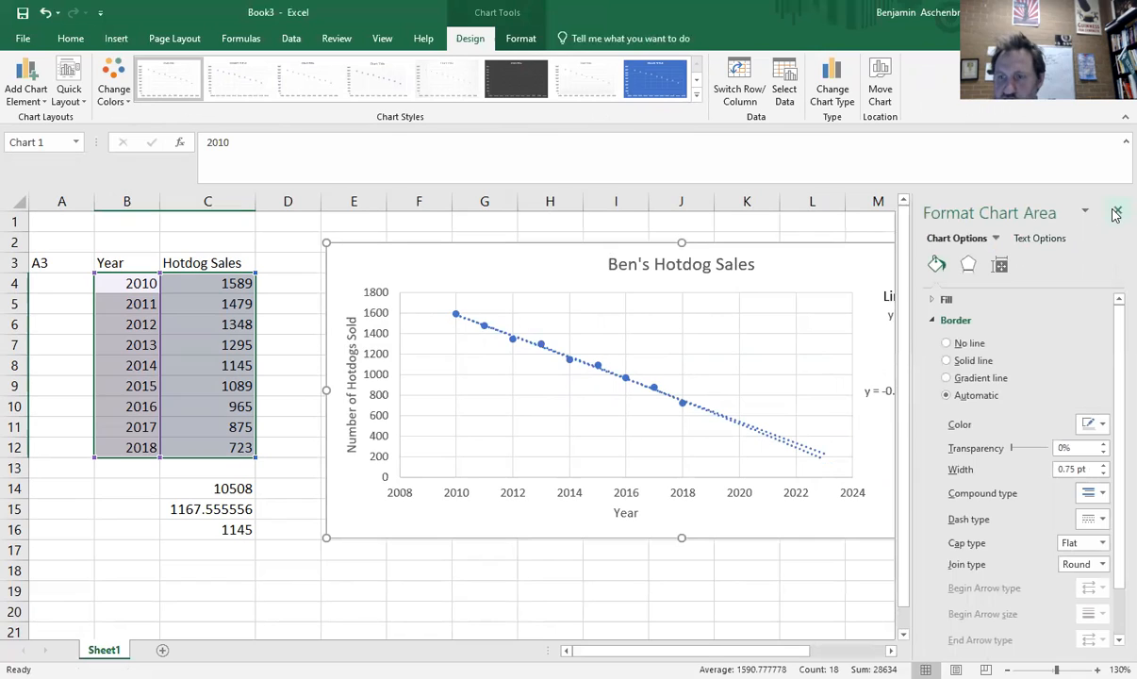
click(1115, 211)
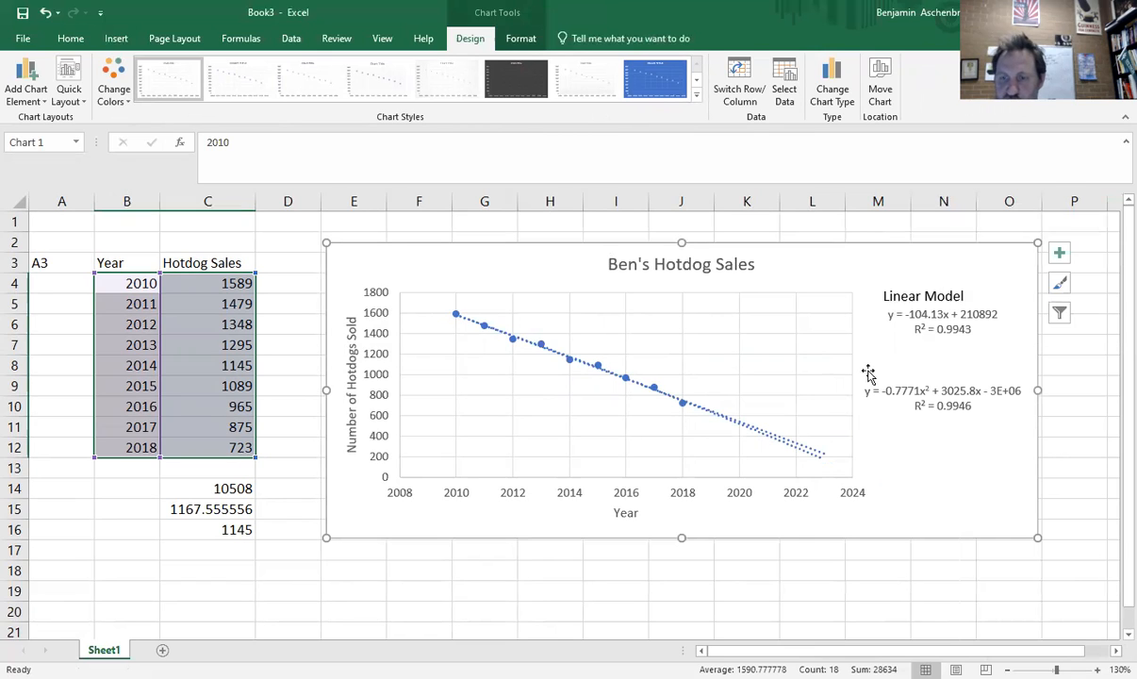
Insert a text box reading "Quadratic Model" in the chart, just above the polynomial trendline equation
click(115, 38)
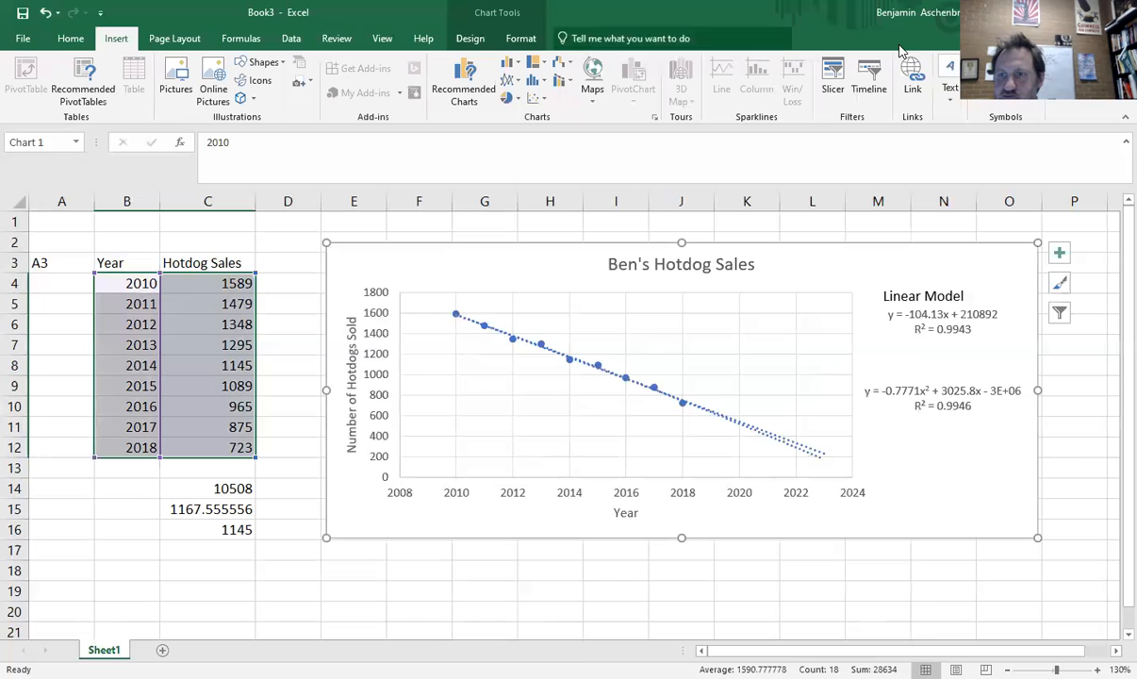
click(950, 64)
drag(866, 351, 1015, 382)
text(Quadratic Model)
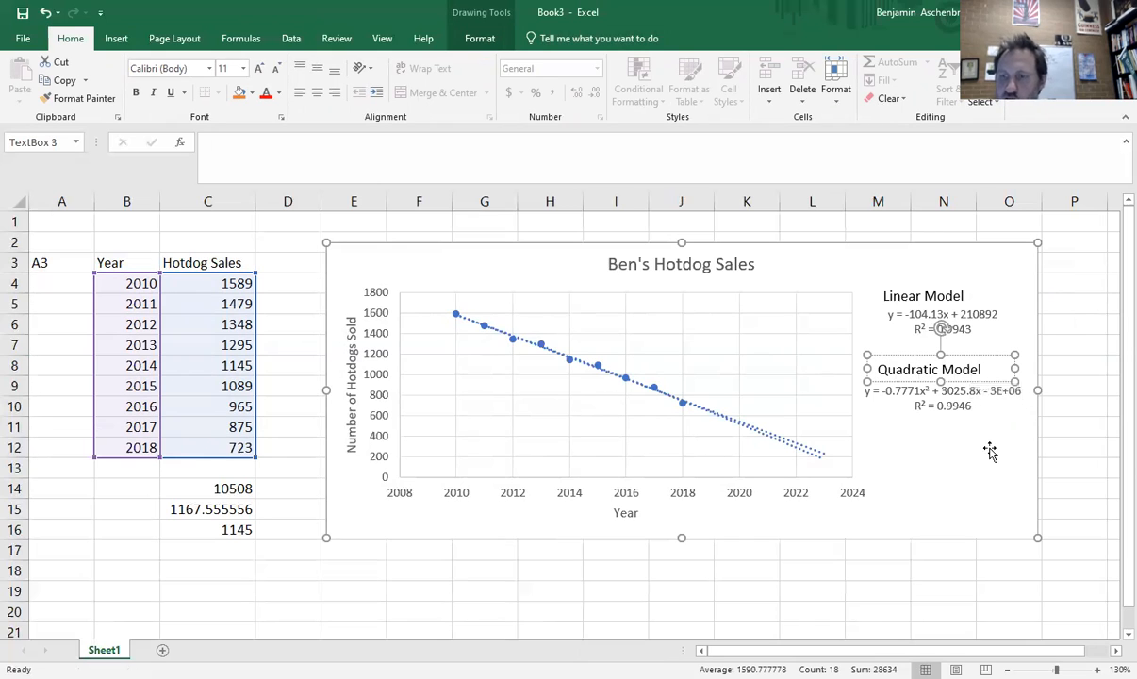
click(989, 452)
Highlight the constant term in the polynomial trendline equation label
click(1010, 392)
click(1001, 390)
drag(991, 391, 1020, 391)
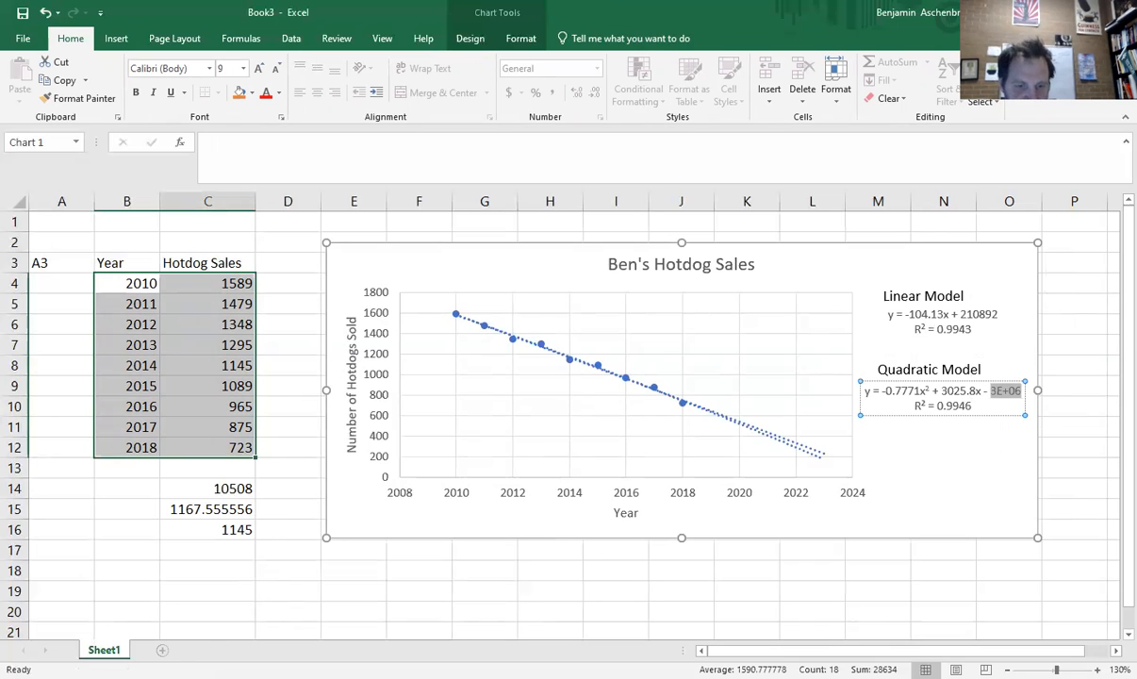
Add a new blank worksheet to the workbook
click(162, 650)
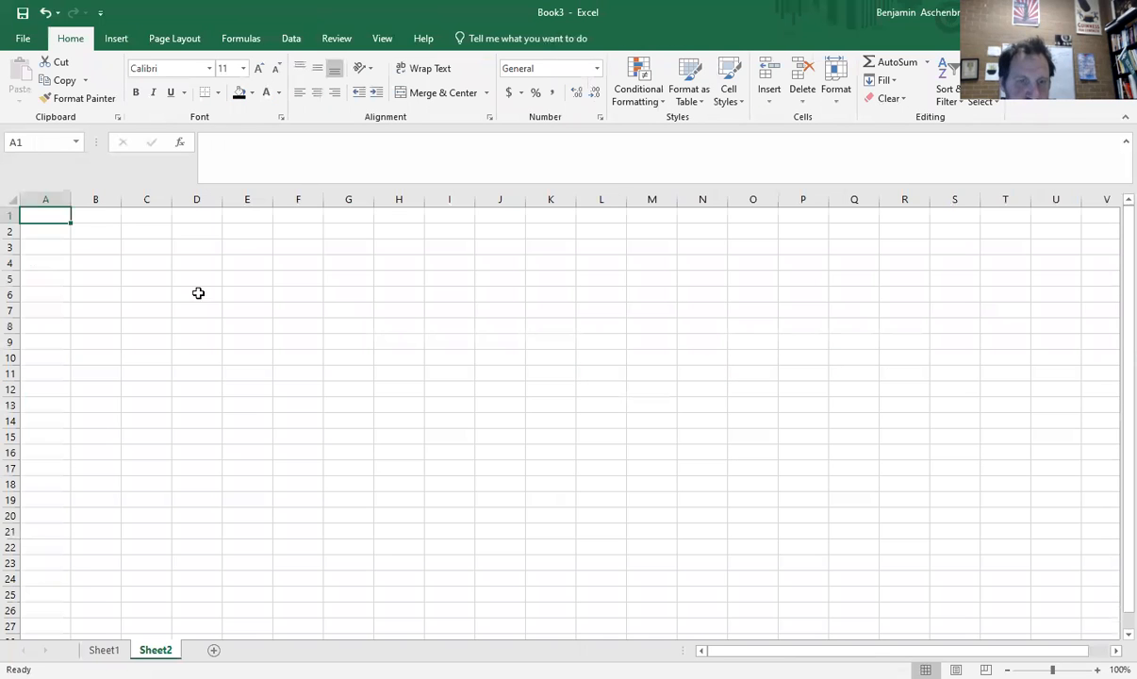
Calculate the scientific-notation constant in cell C2 of the new sheet with the formula =3*10^6
click(157, 236)
text(=)
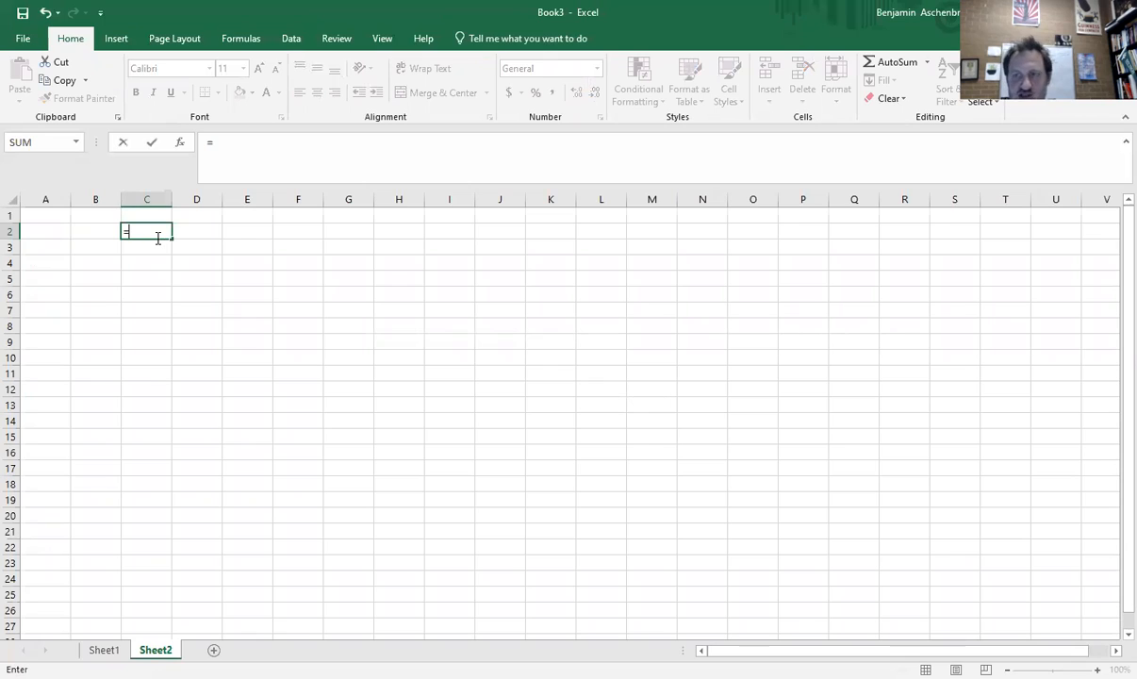
text(3)
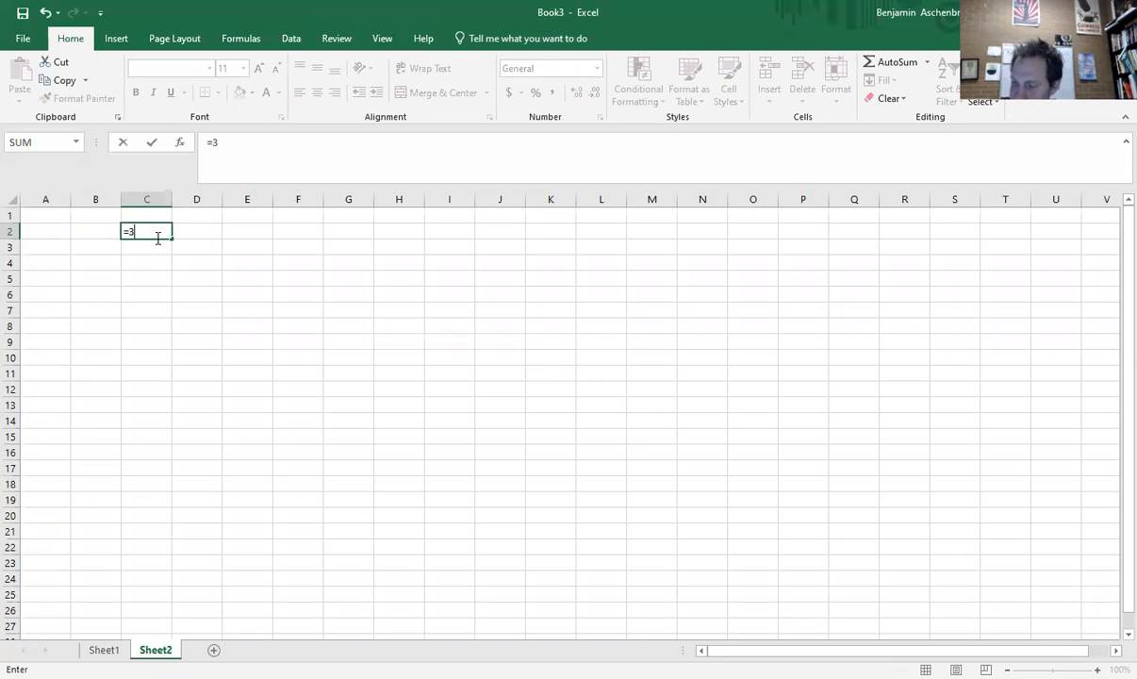
text(*10^6)
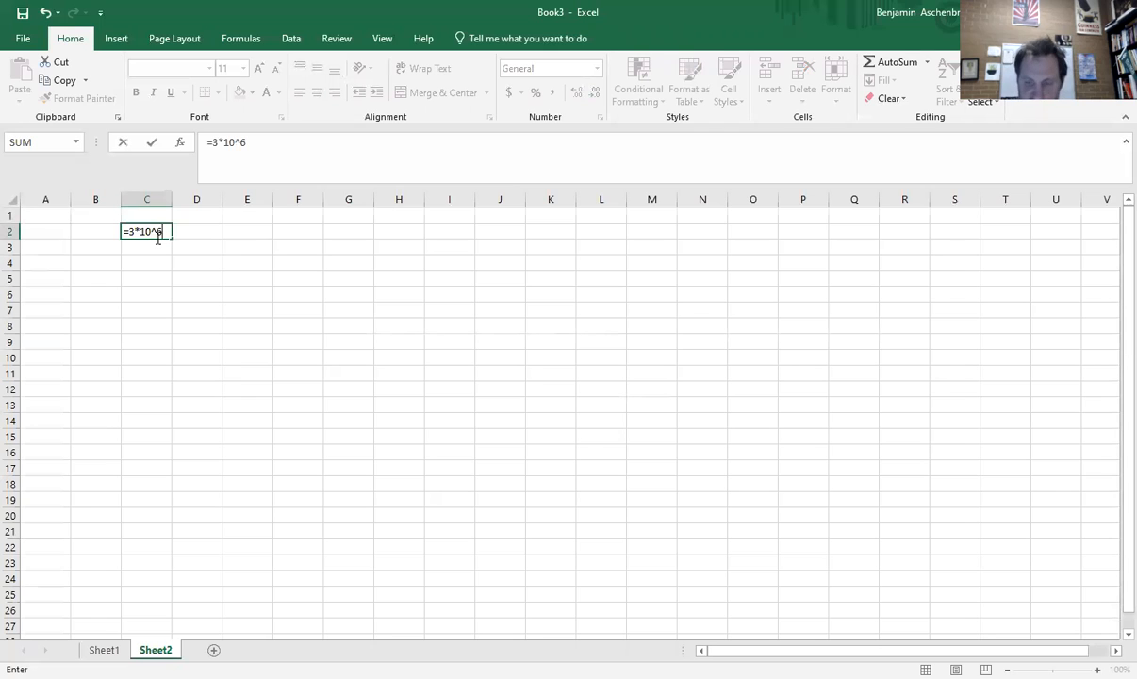
key(Return)
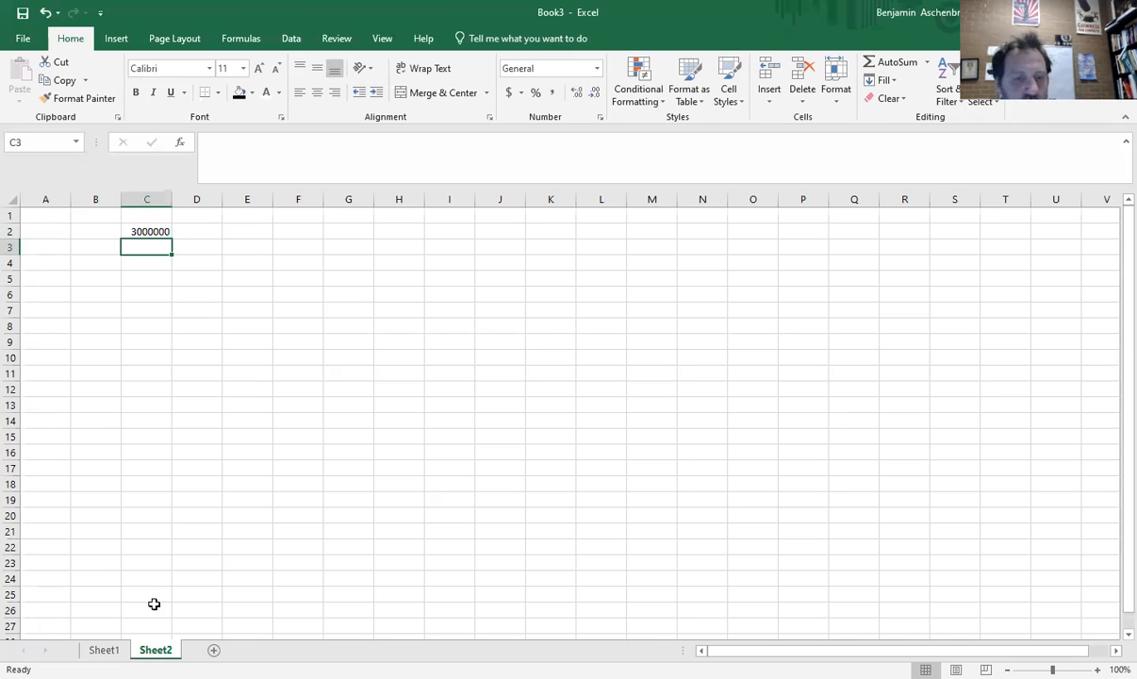
On Sheet1, replace the highlighted constant in the quadratic trendline equation with 3,000,000 and enlarge the chart slightly, mainly in width
key(ctrl+Page_Up)
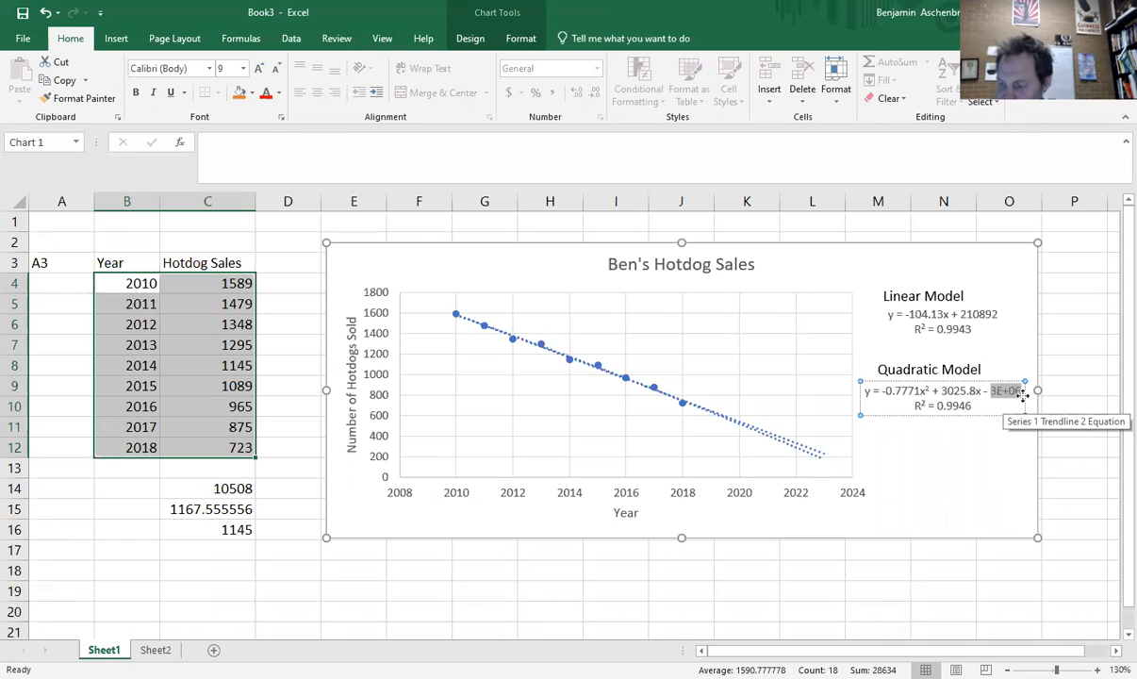
key(BackSpace)
text(3)
text(,000,000)
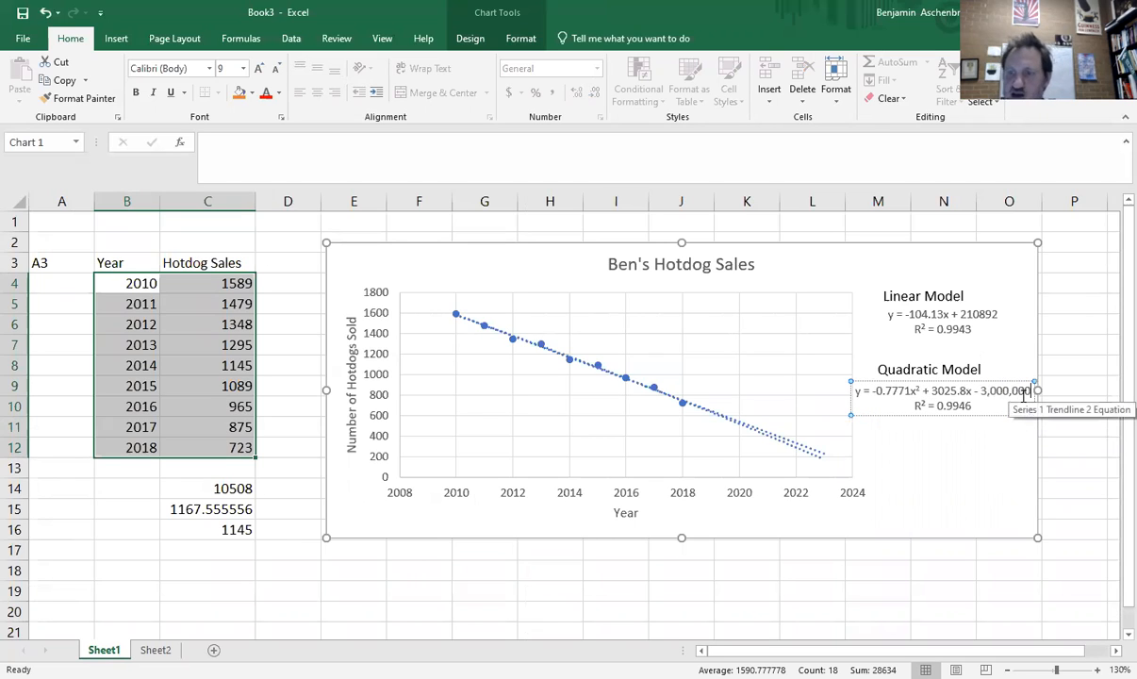
click(973, 510)
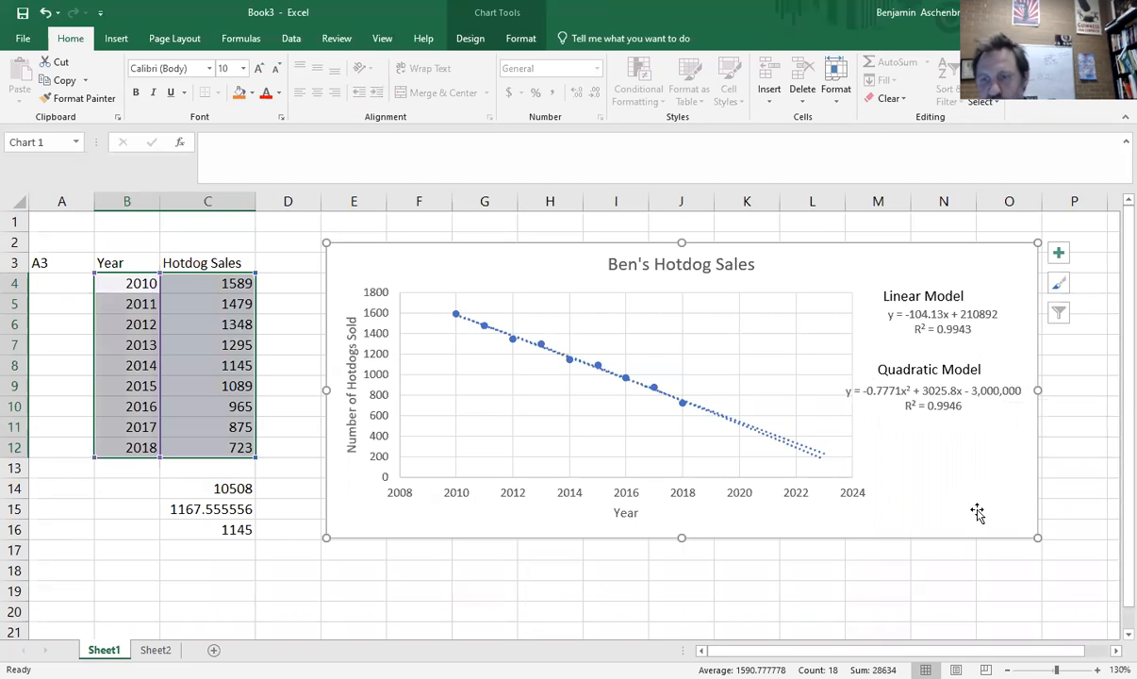
drag(1037, 537, 1061, 541)
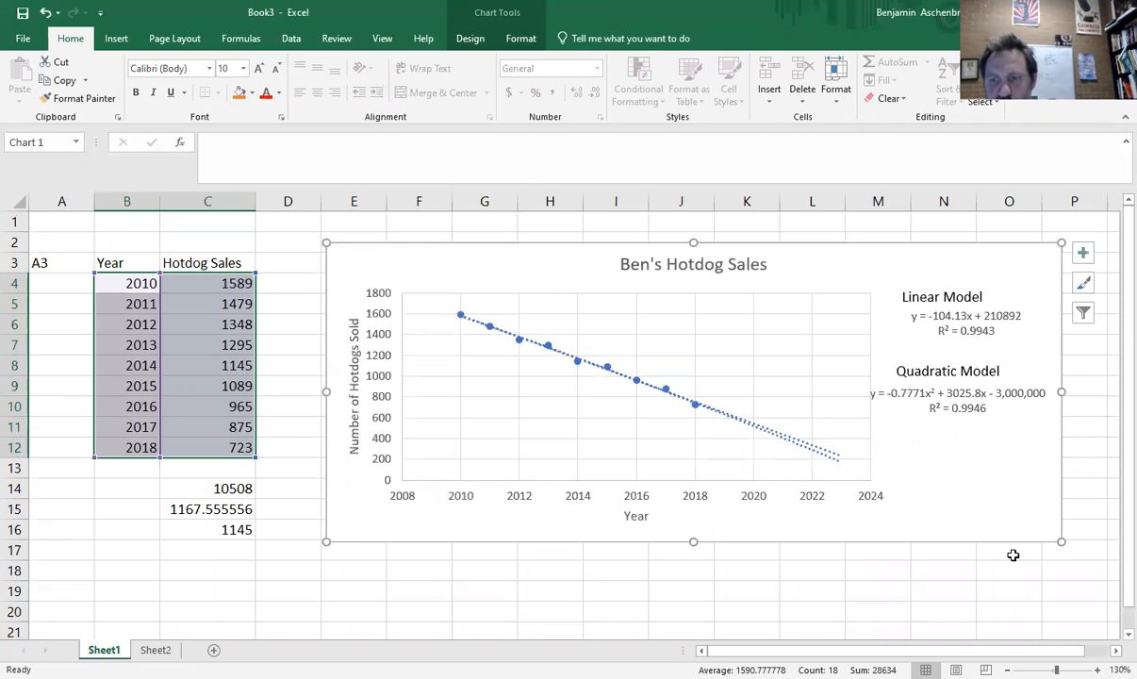